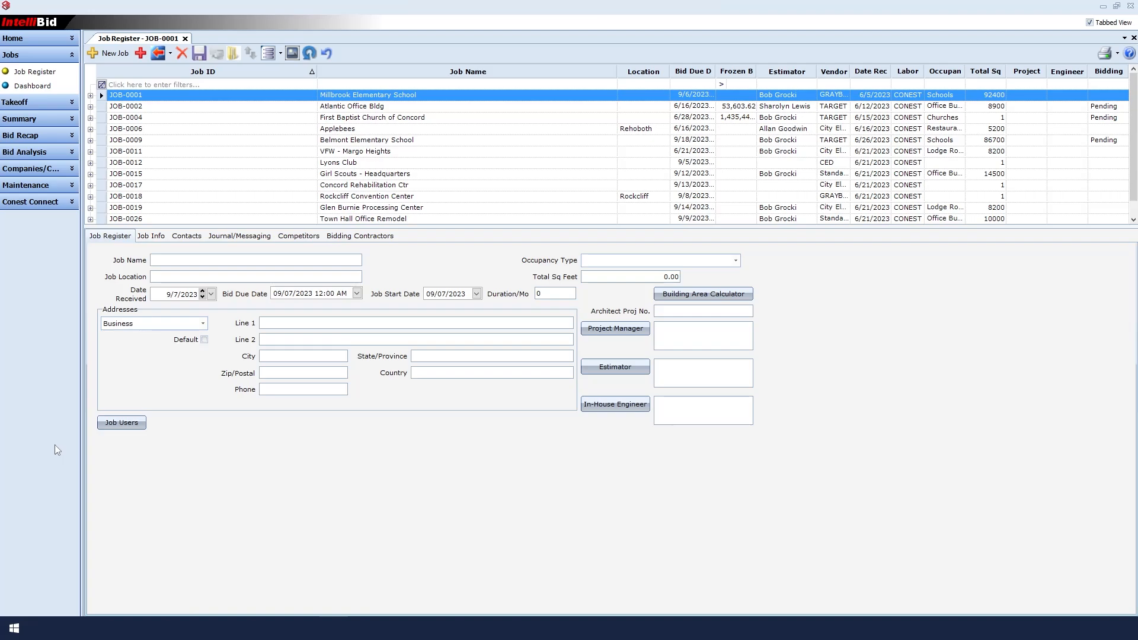
Step: Open the preferences, set the bid due lead time to 5 days, and check the due dates in the Job Register
click(32, 185)
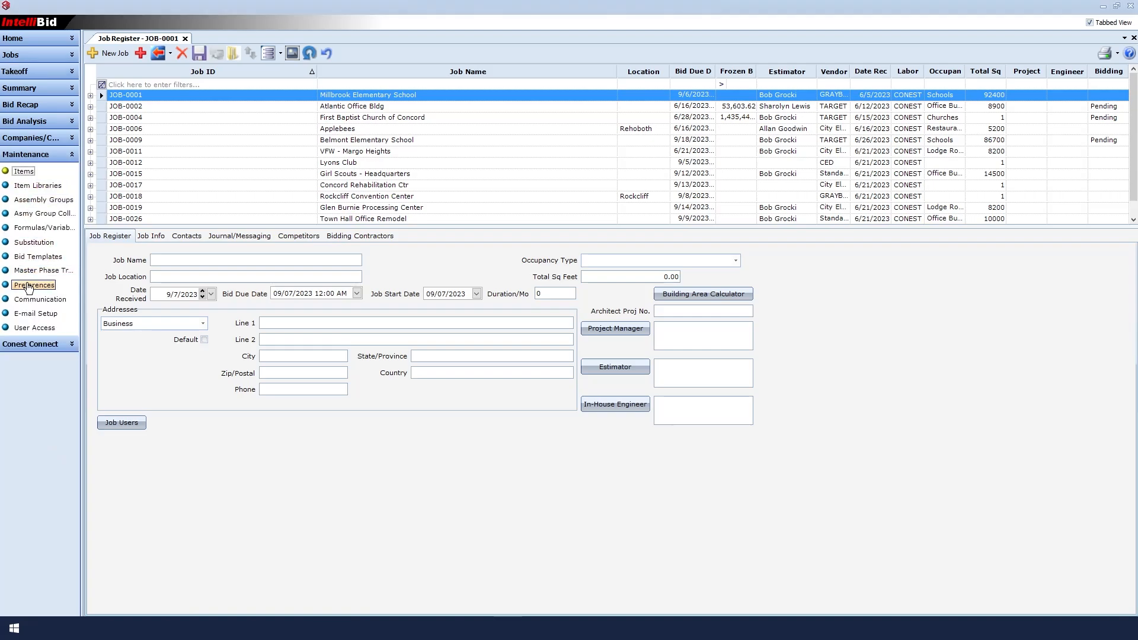
click(31, 285)
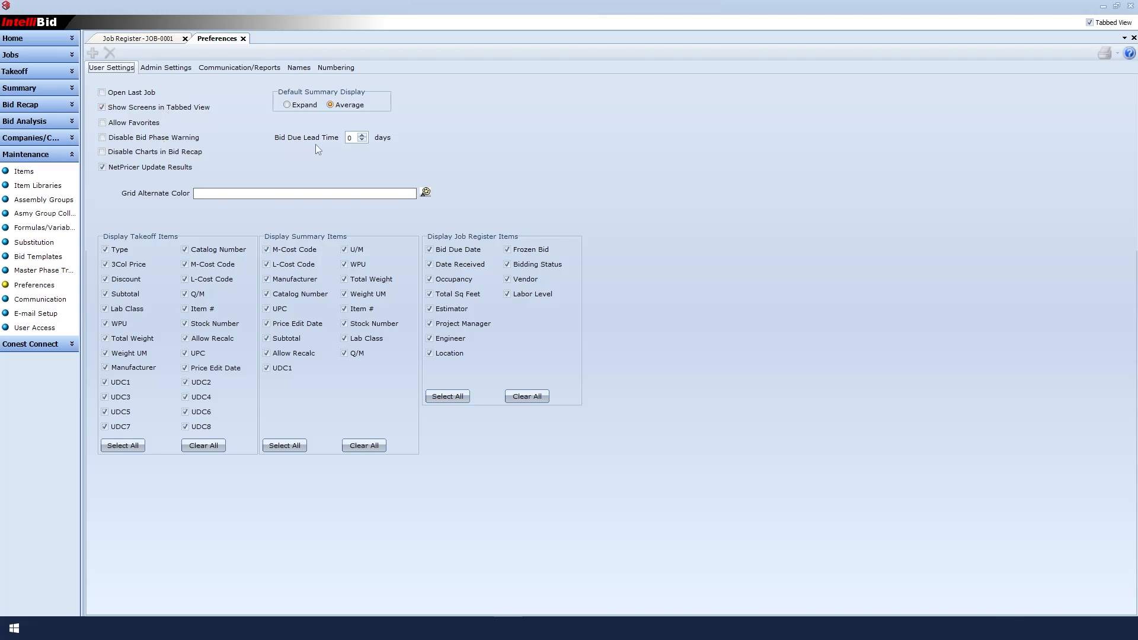
double_click(350, 138)
text(5)
click(169, 40)
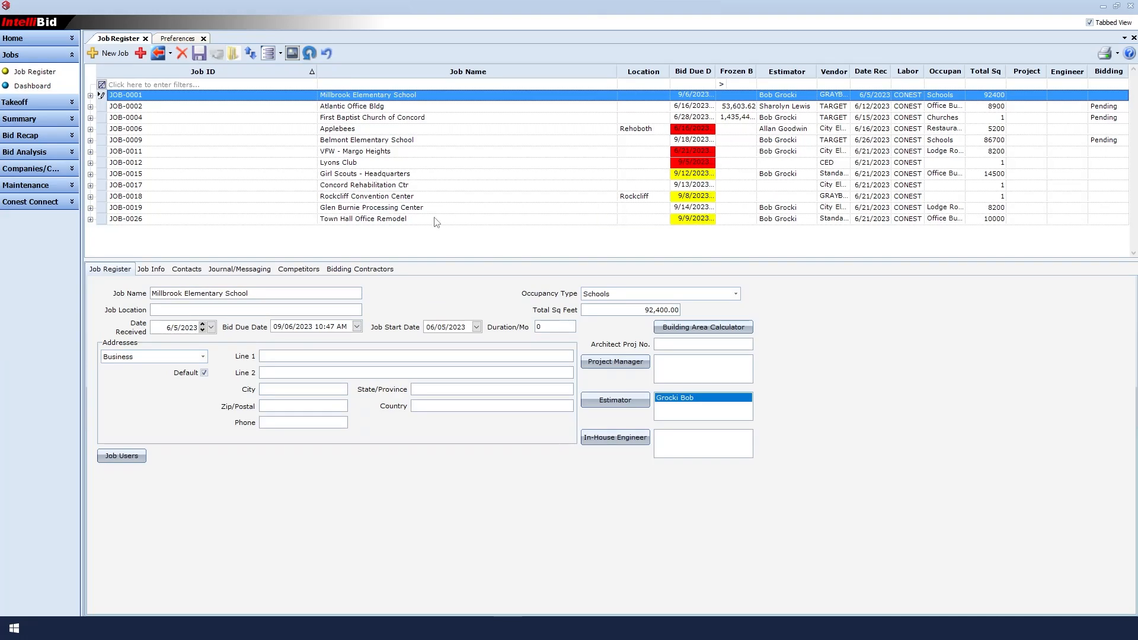
Step: Set the bid due lead time back to 0 days and review the Job Register
click(182, 40)
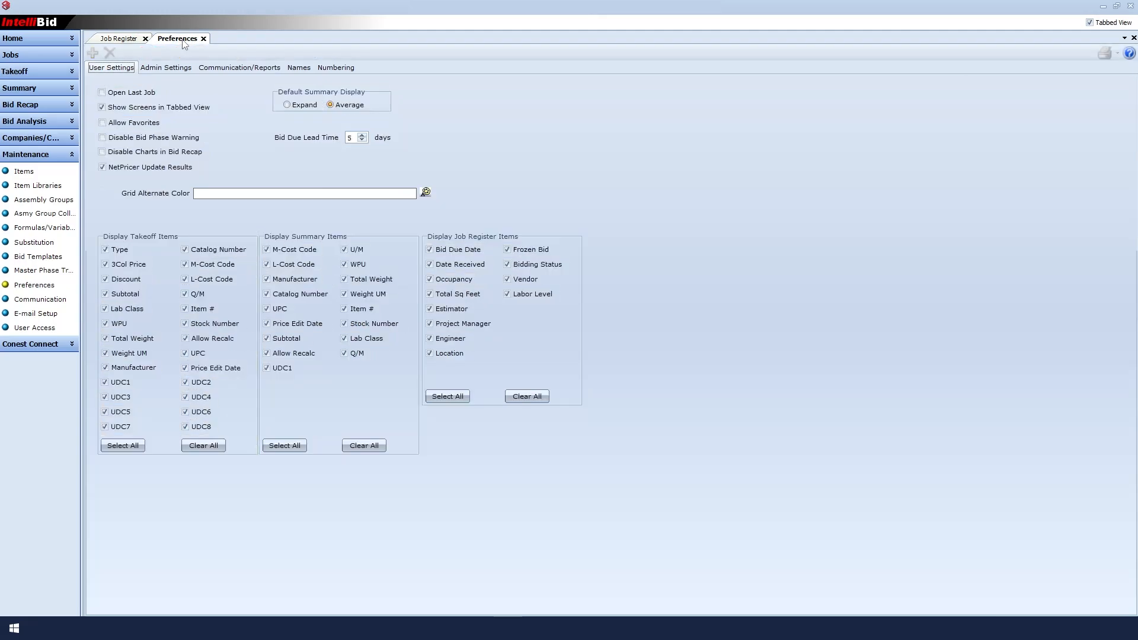
click(339, 137)
click(119, 38)
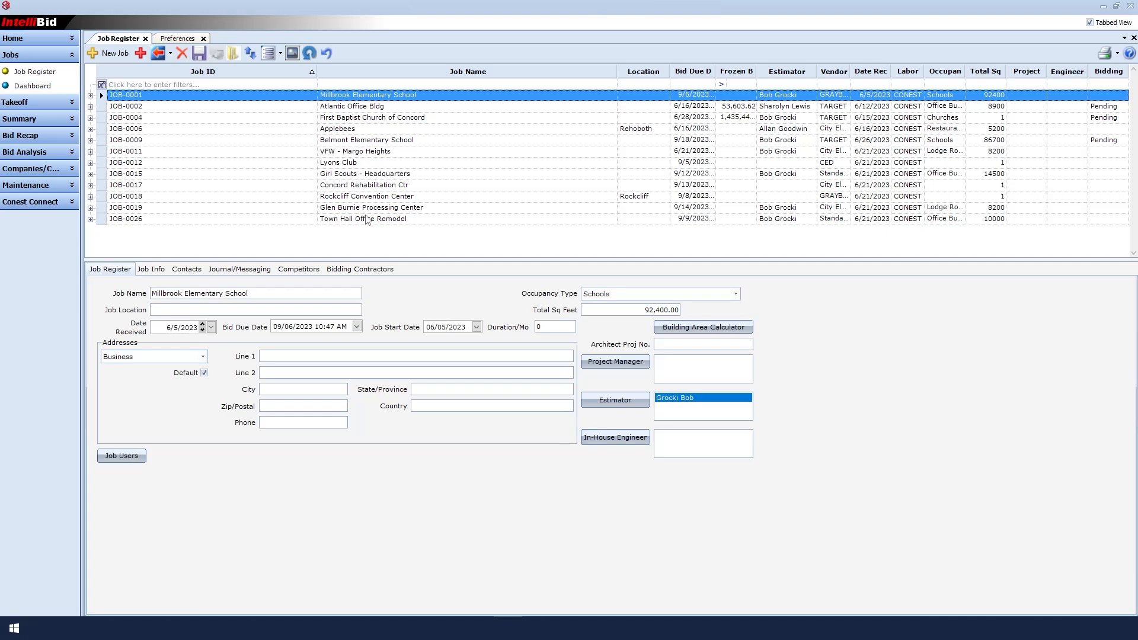
Step: Set the grid alternate color to light gray in the user preferences and check the rows of the Job Register
click(181, 39)
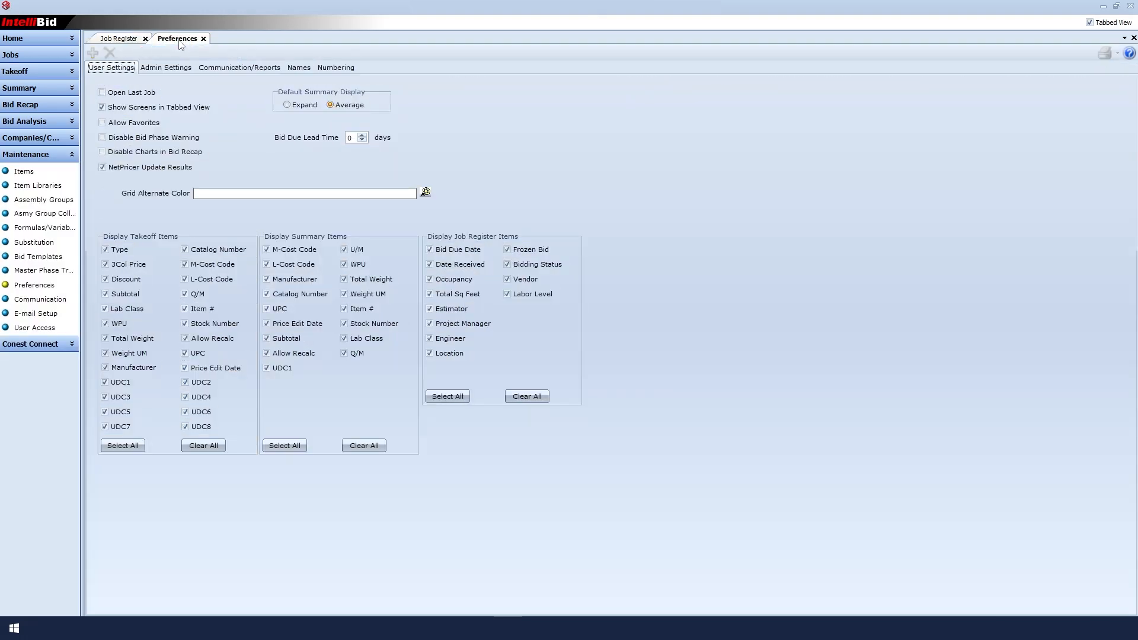
click(426, 193)
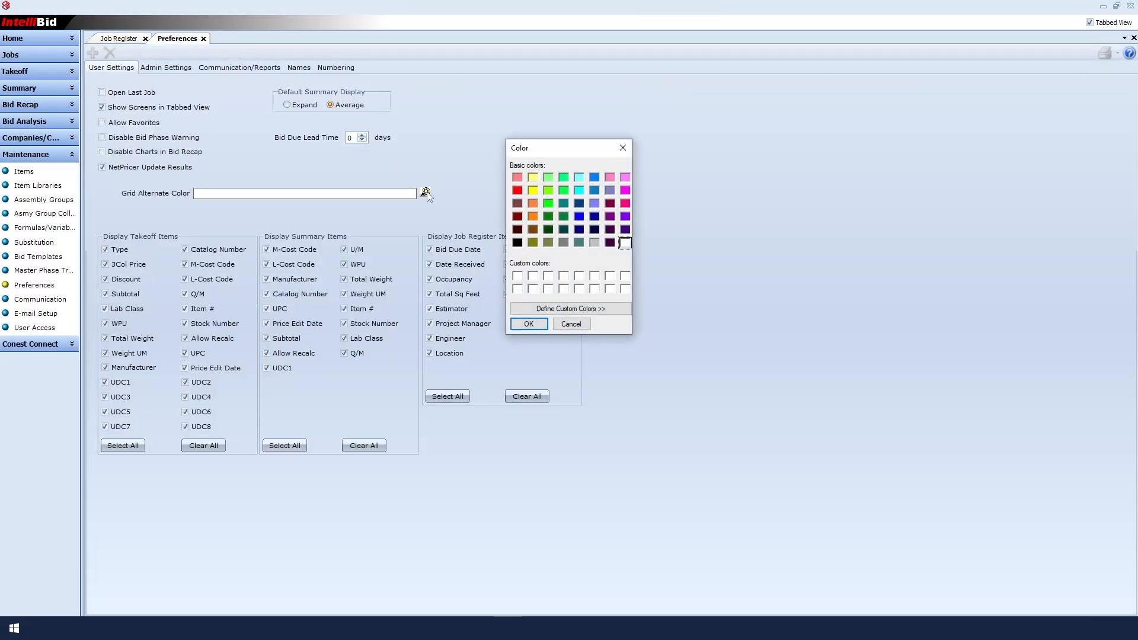
click(595, 243)
click(543, 324)
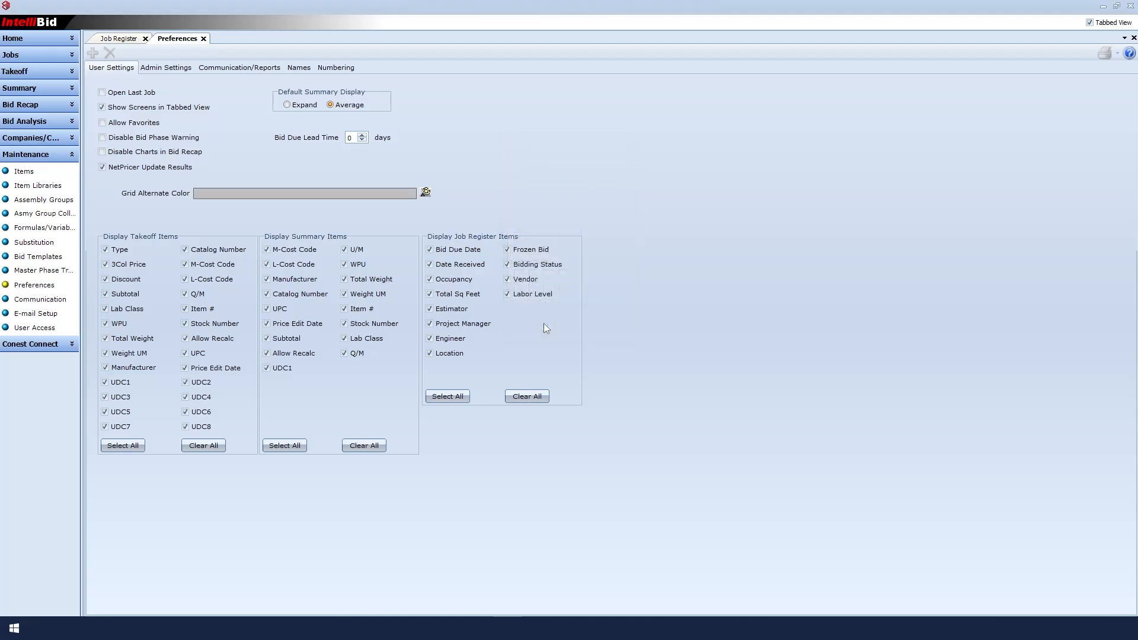
click(120, 38)
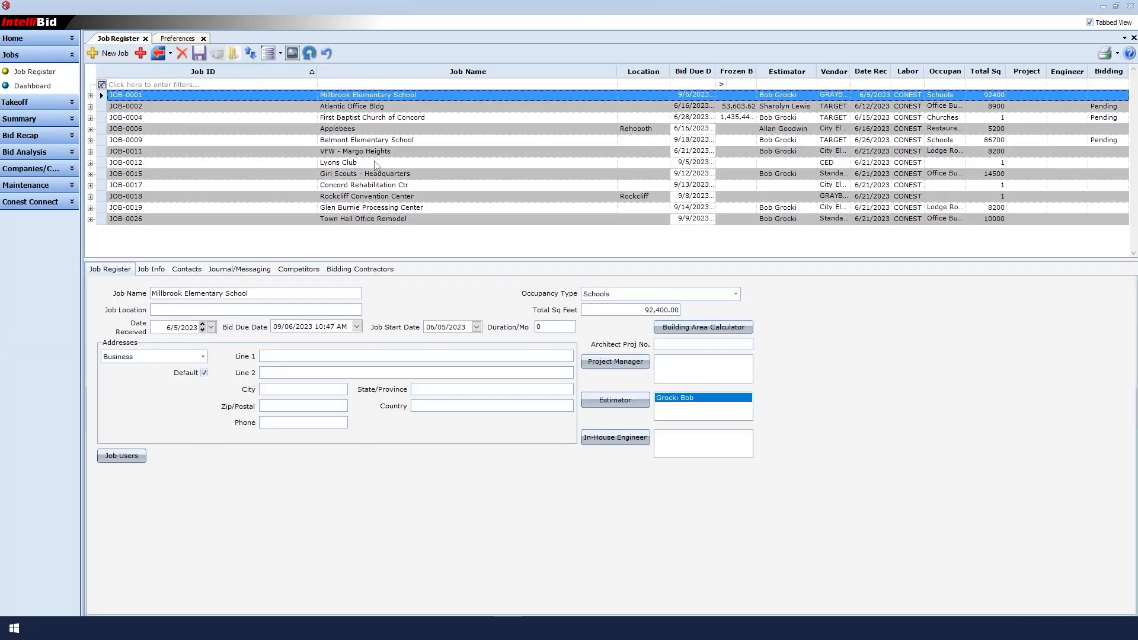
Step: Restore the grid alternate color to white in the user preferences
click(187, 40)
click(426, 192)
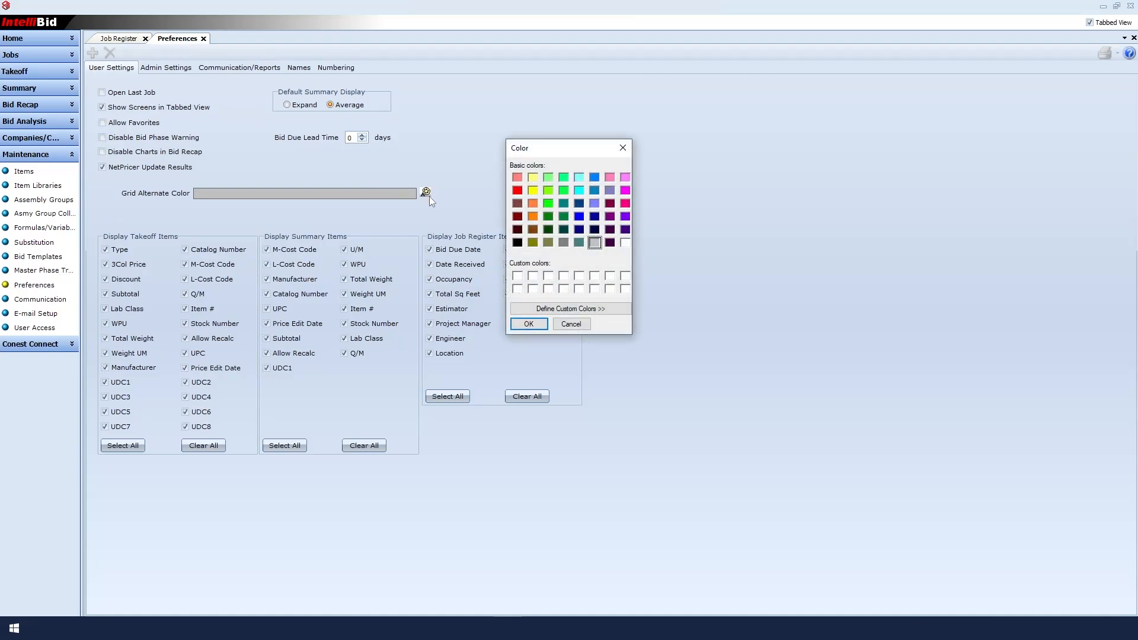
click(625, 243)
click(529, 324)
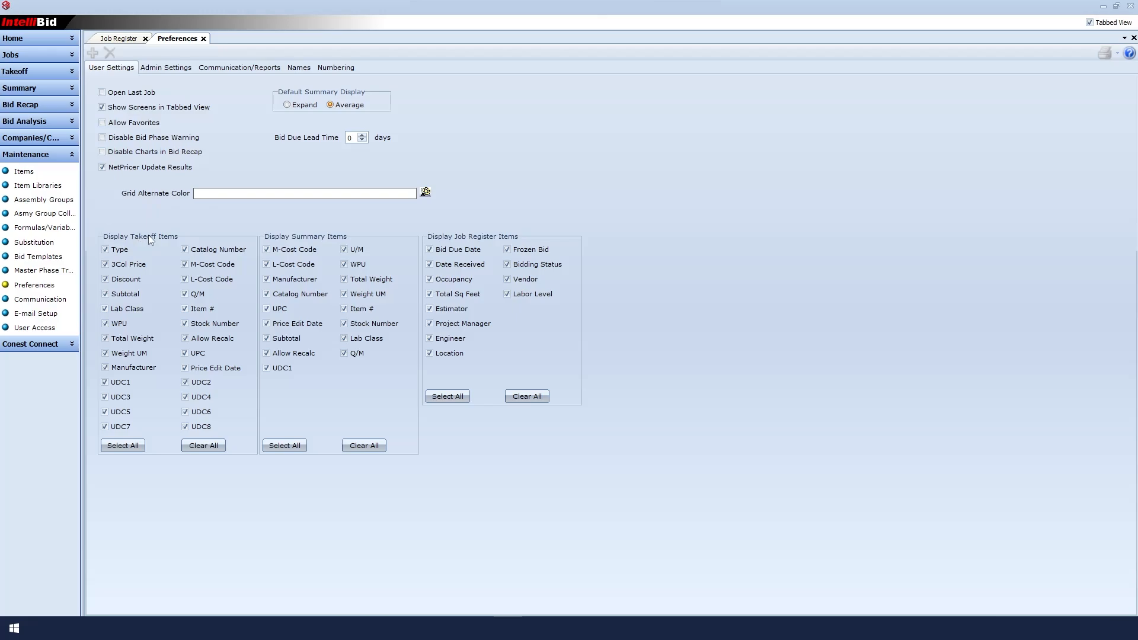
Step: Open the Millbrook Elementary School takeoff, restrict the optional takeoff display items to Price Edit Date, and review the takeoff columns
click(24, 72)
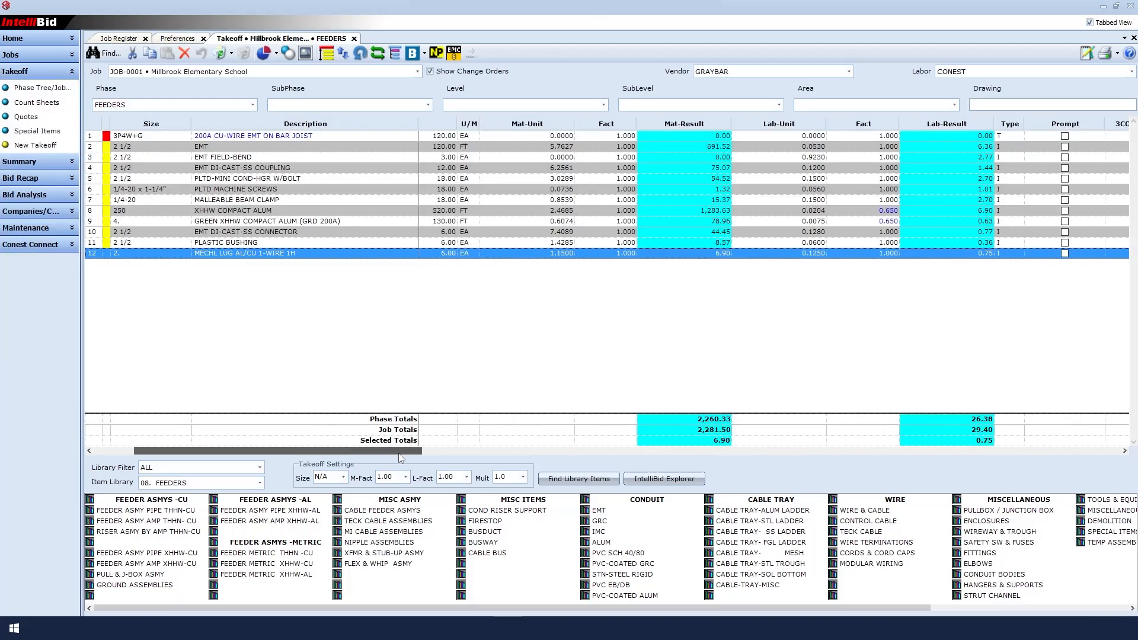
drag(402, 452, 318, 469)
click(170, 39)
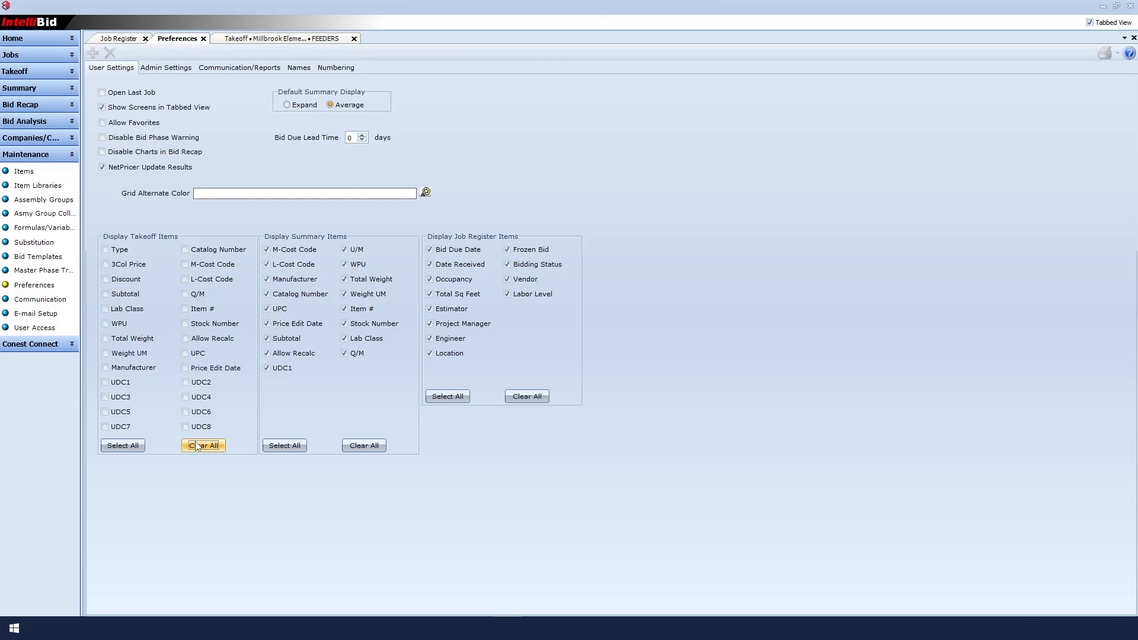
click(185, 370)
click(265, 39)
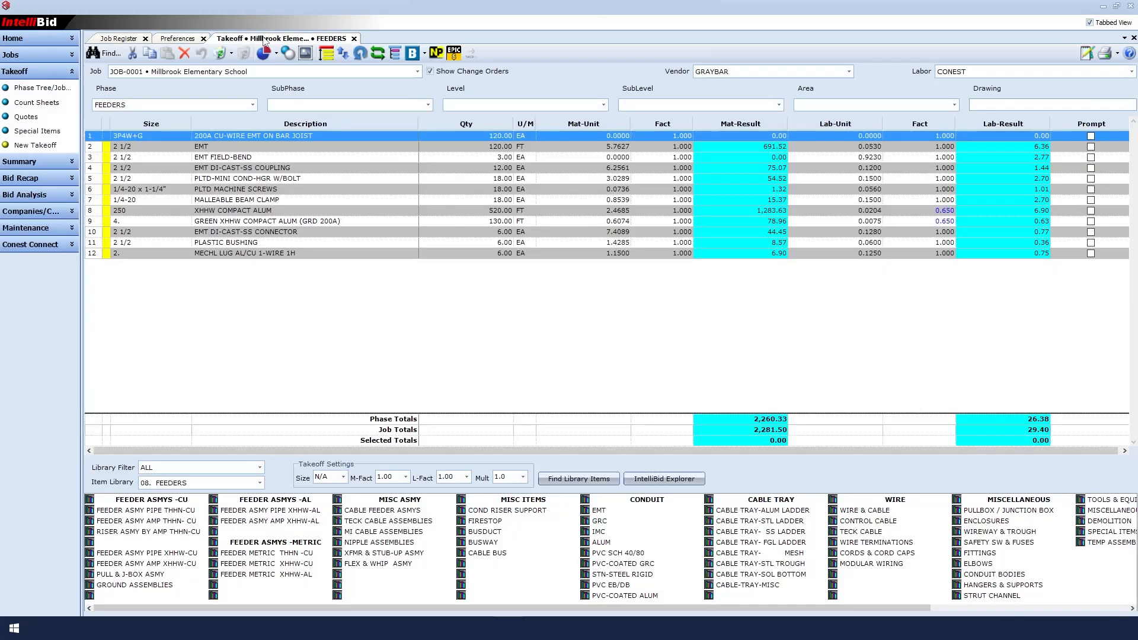
drag(242, 454, 332, 455)
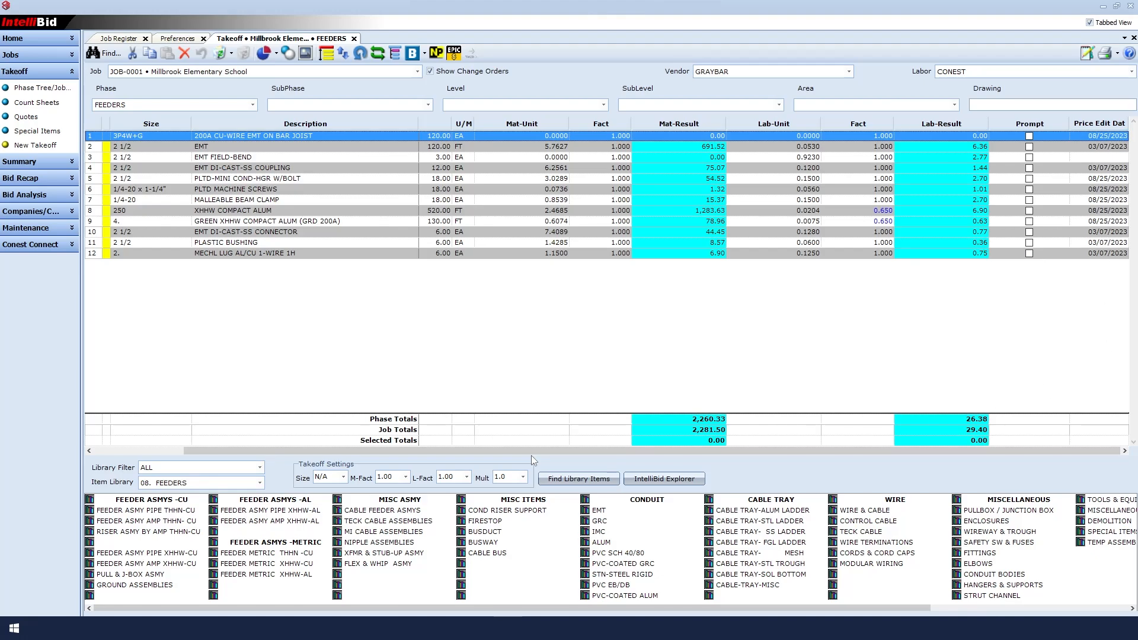
drag(534, 454, 409, 460)
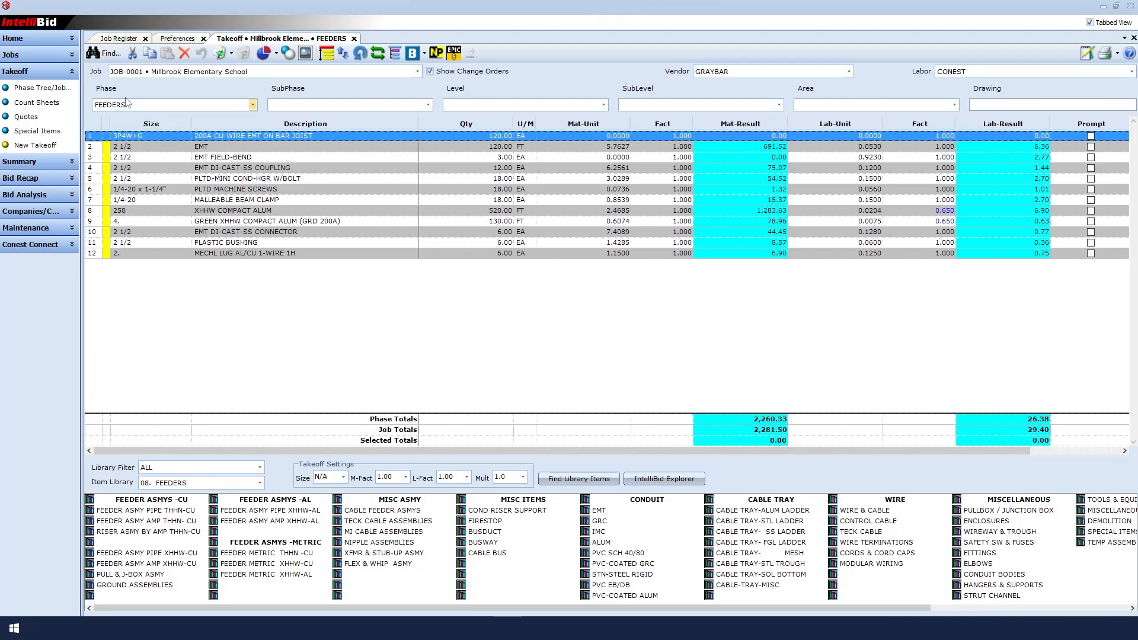
Step: Select all takeoff display items in the user preferences and turn off Force Text To UPPER CASE in the admin settings
click(172, 39)
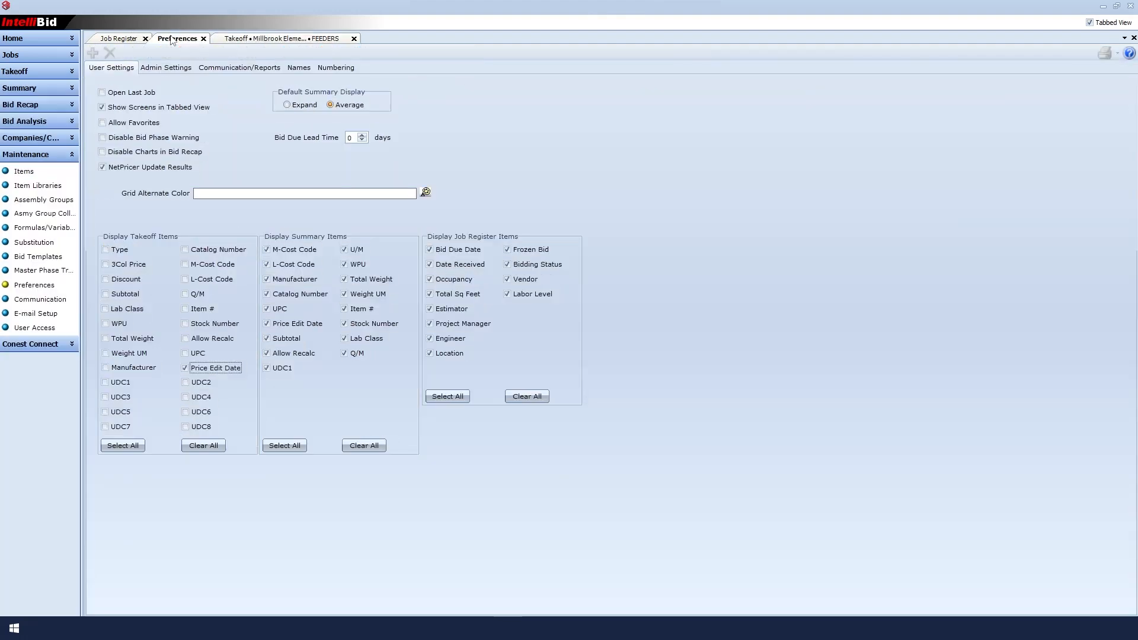
click(134, 449)
click(176, 70)
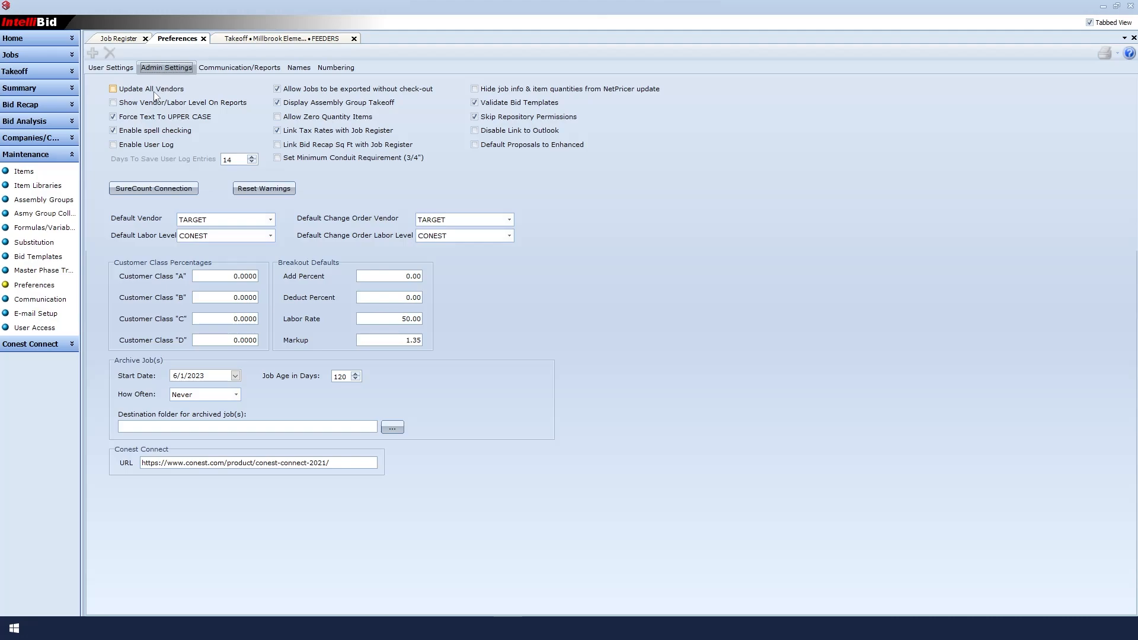
click(116, 118)
Step: Set the default vendor and default change order vendor to GRAYBAR, and the default change order labor level to LABOR 1
click(272, 220)
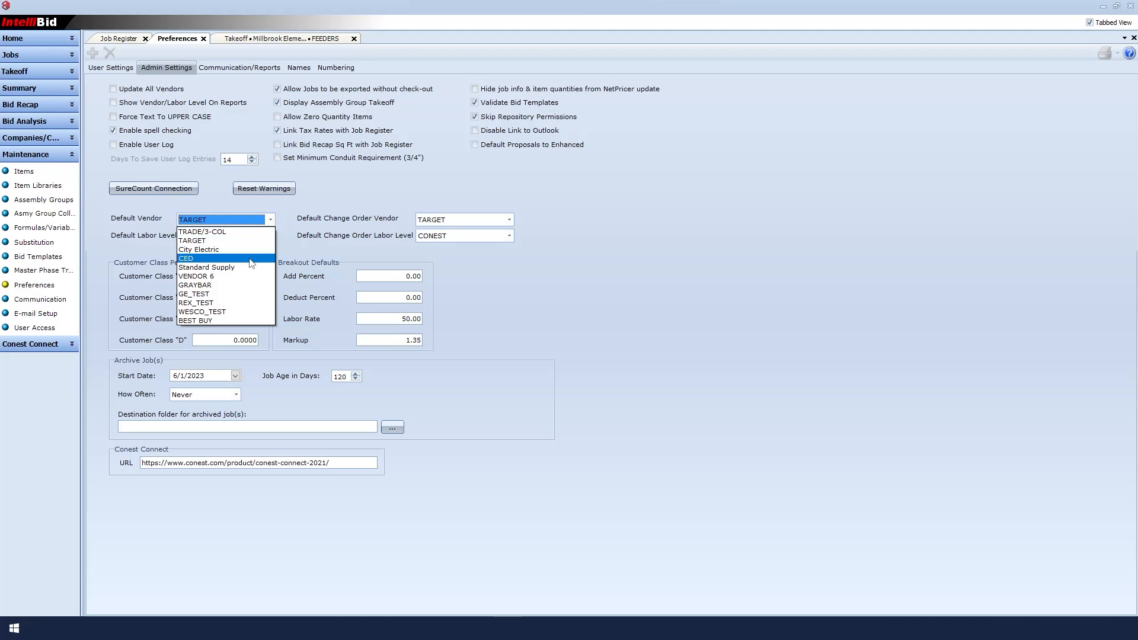
click(213, 284)
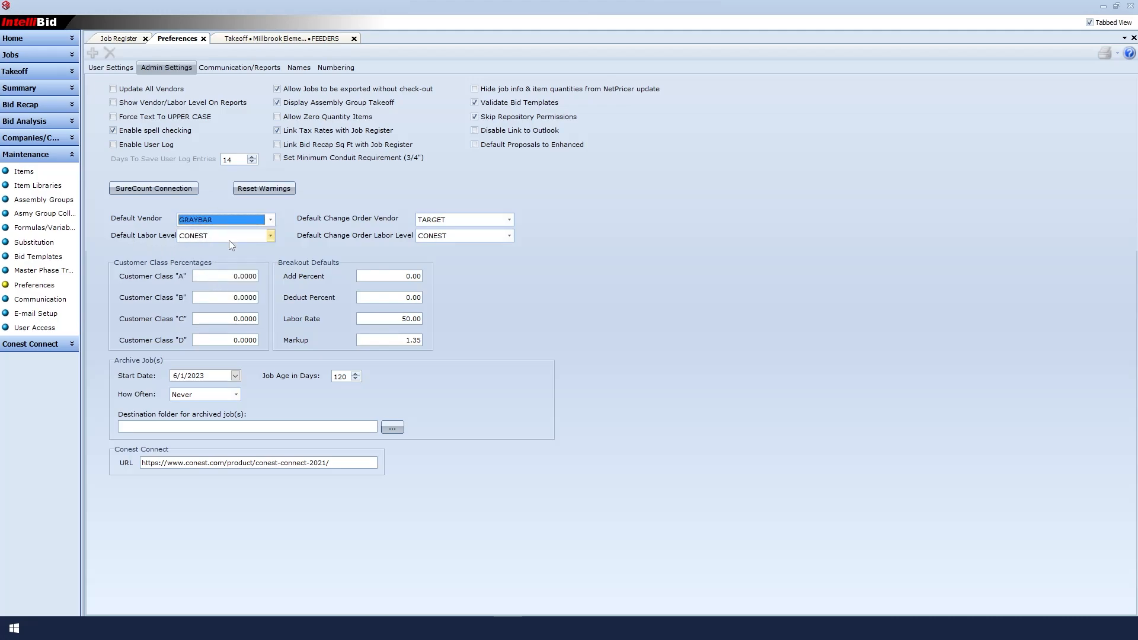
click(509, 220)
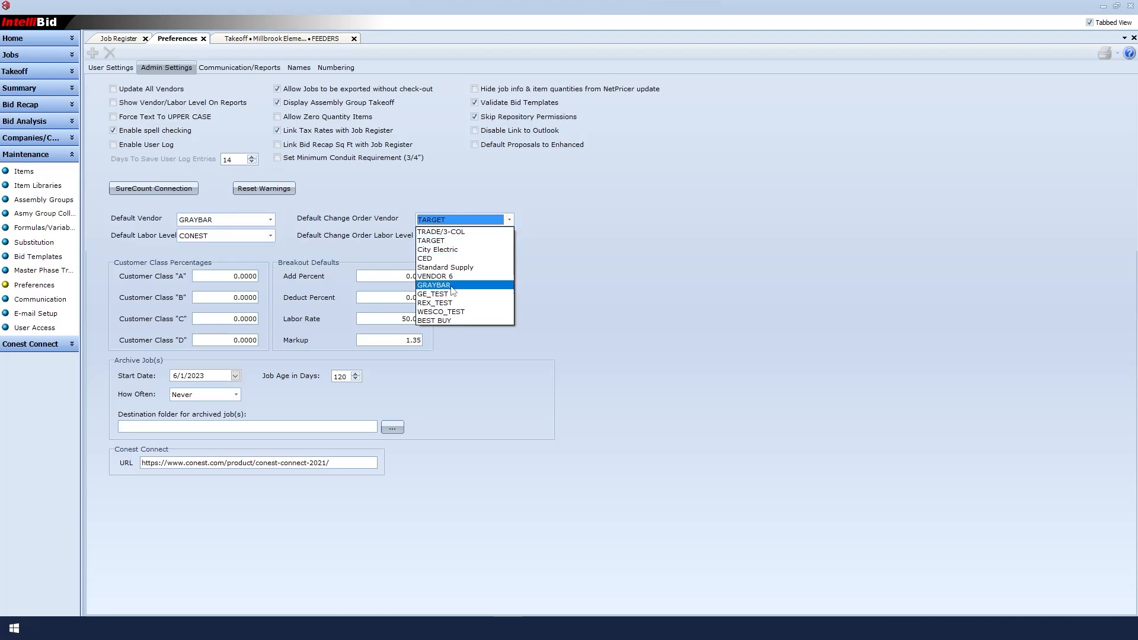
click(453, 287)
click(452, 240)
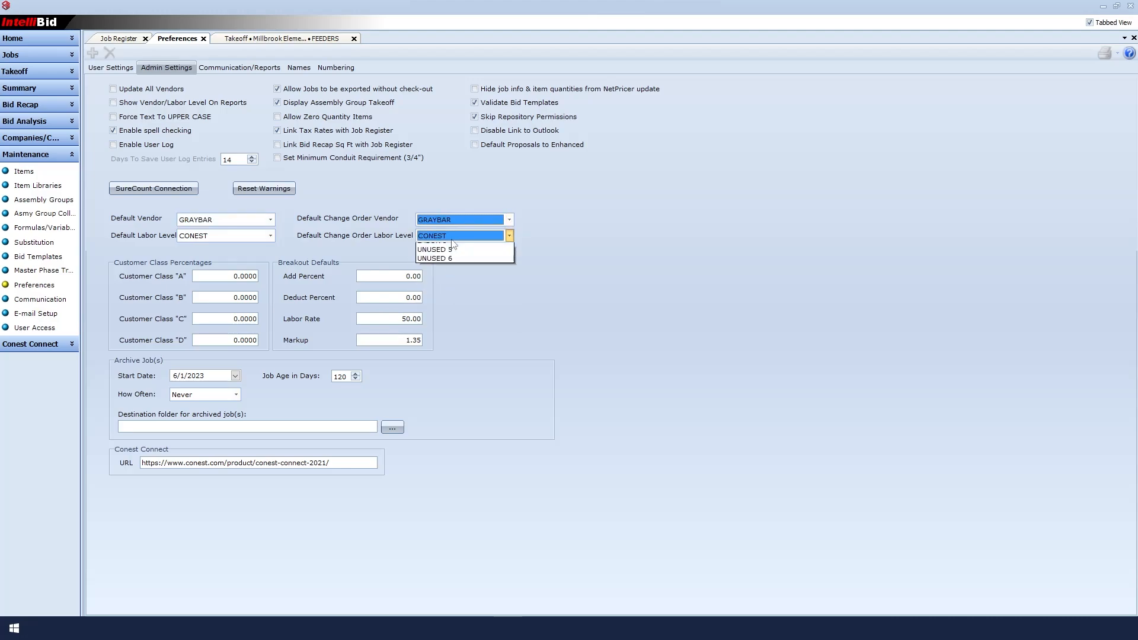
click(446, 261)
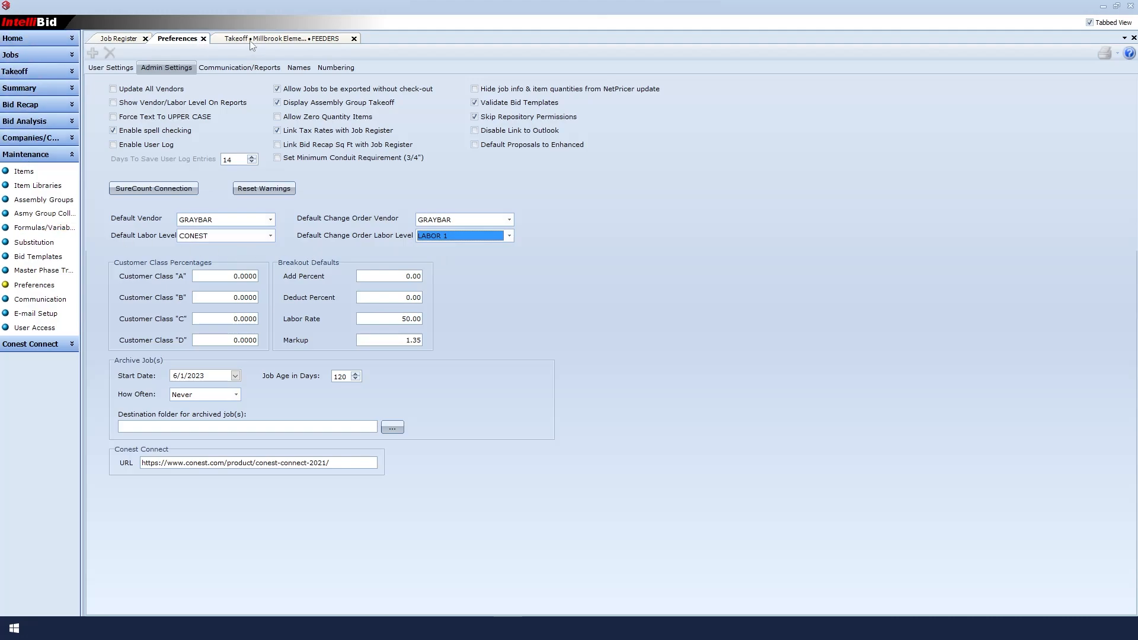
Step: Create a job named NEW JOB 1 with the ALL PHASE ELECTRIC template and open its takeoff to check the defaults
click(117, 39)
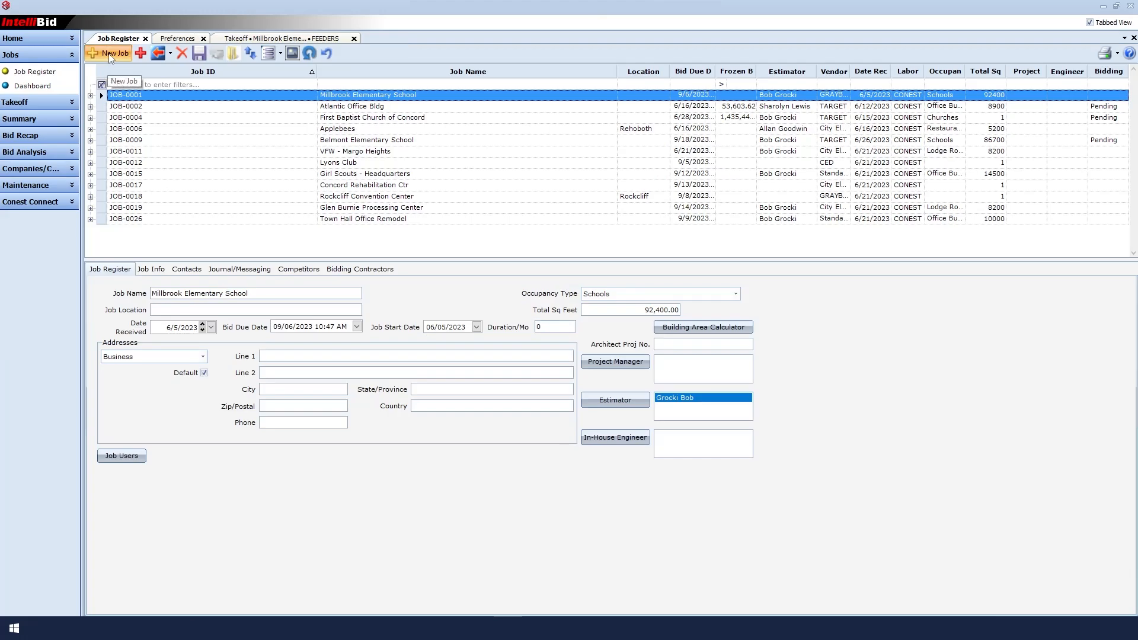
click(110, 53)
text(NEW )
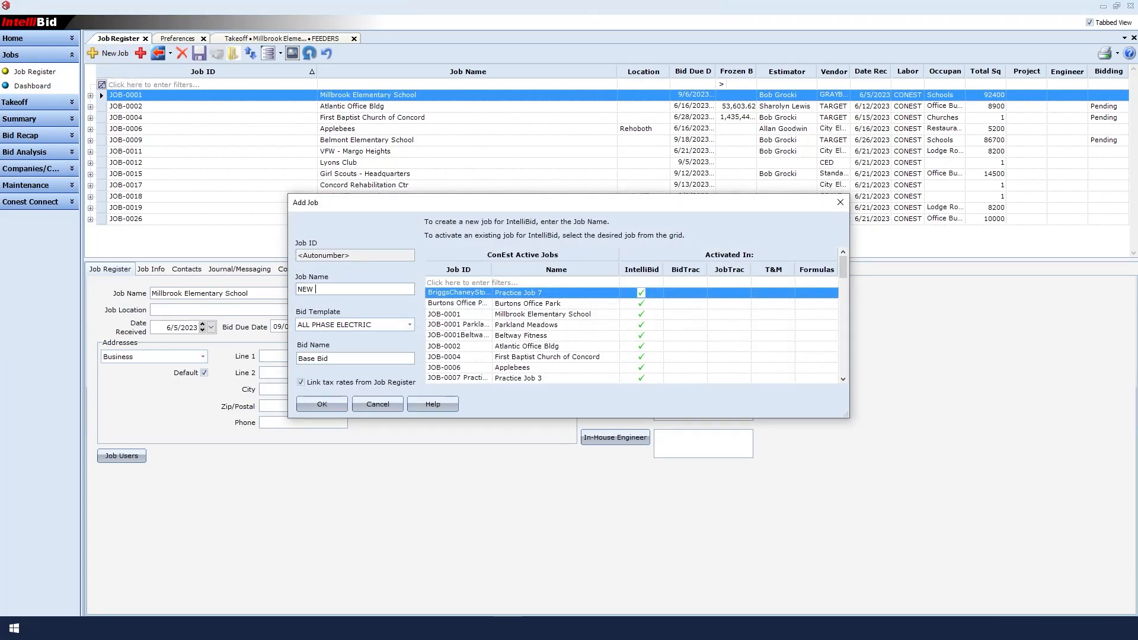
text(JOB 1)
click(321, 405)
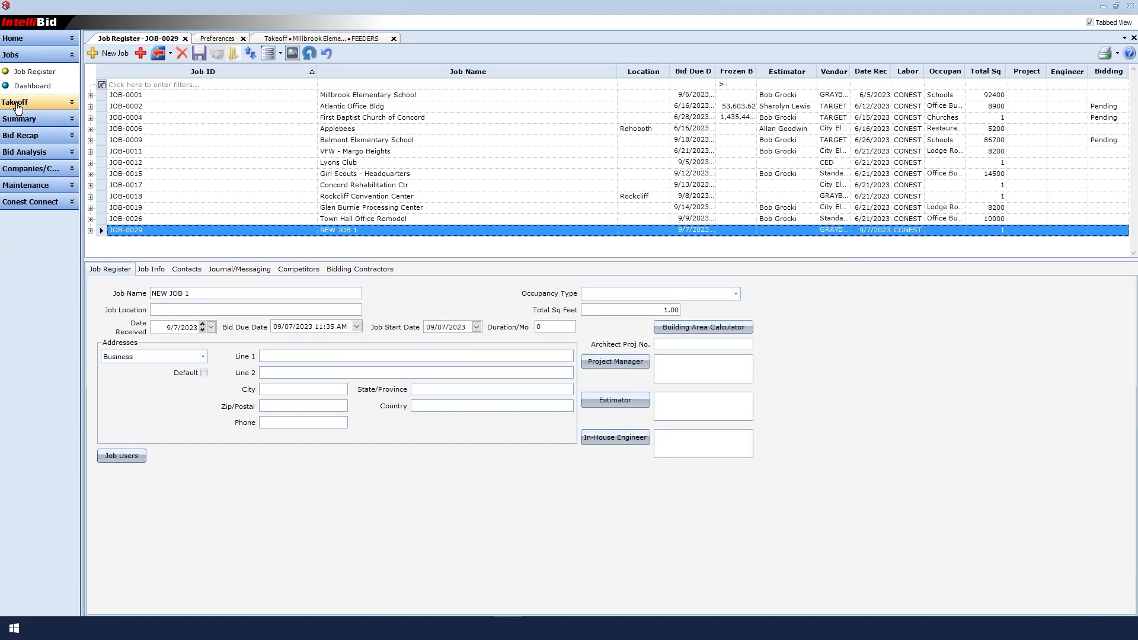
click(17, 107)
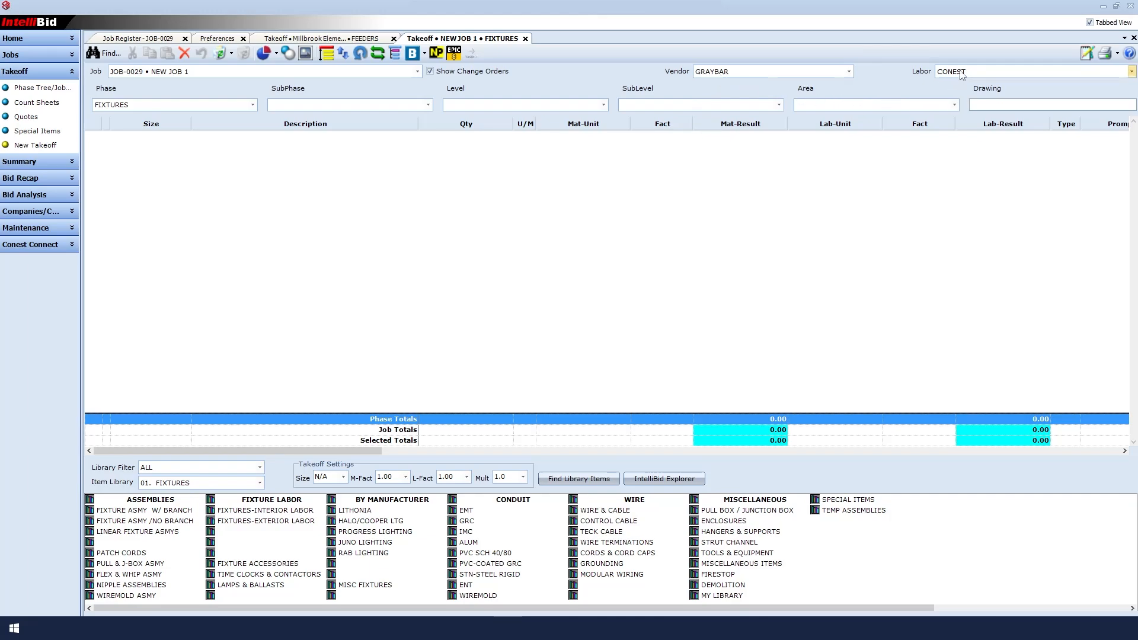
Step: Add a change order named CO #1 to NEW JOB 1 in the Job Register
click(19, 55)
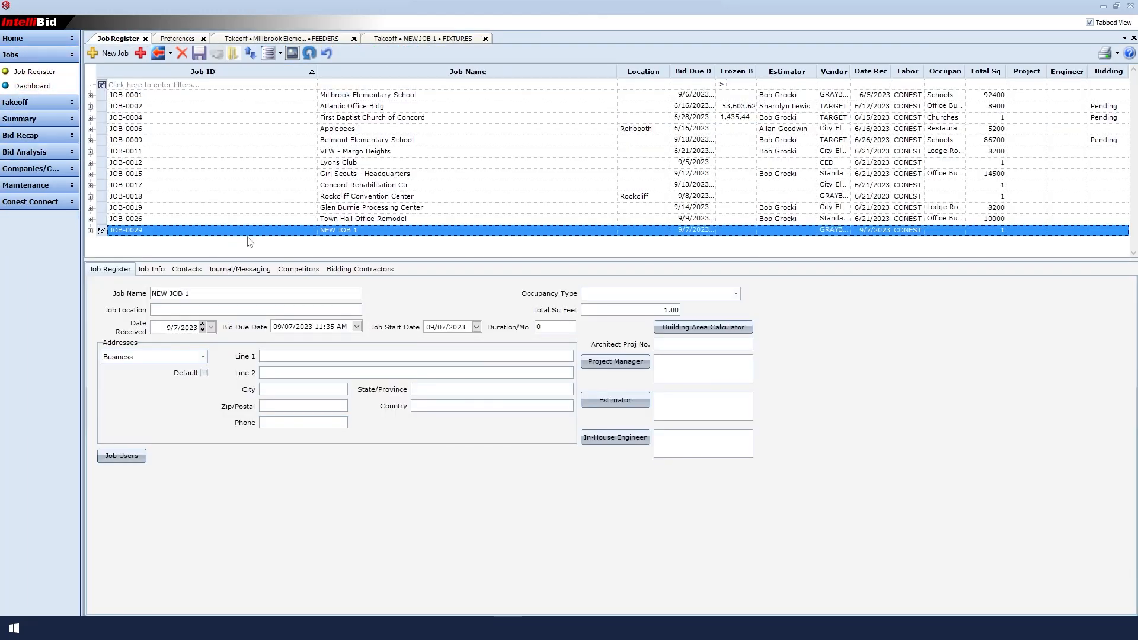
click(140, 54)
text(C)
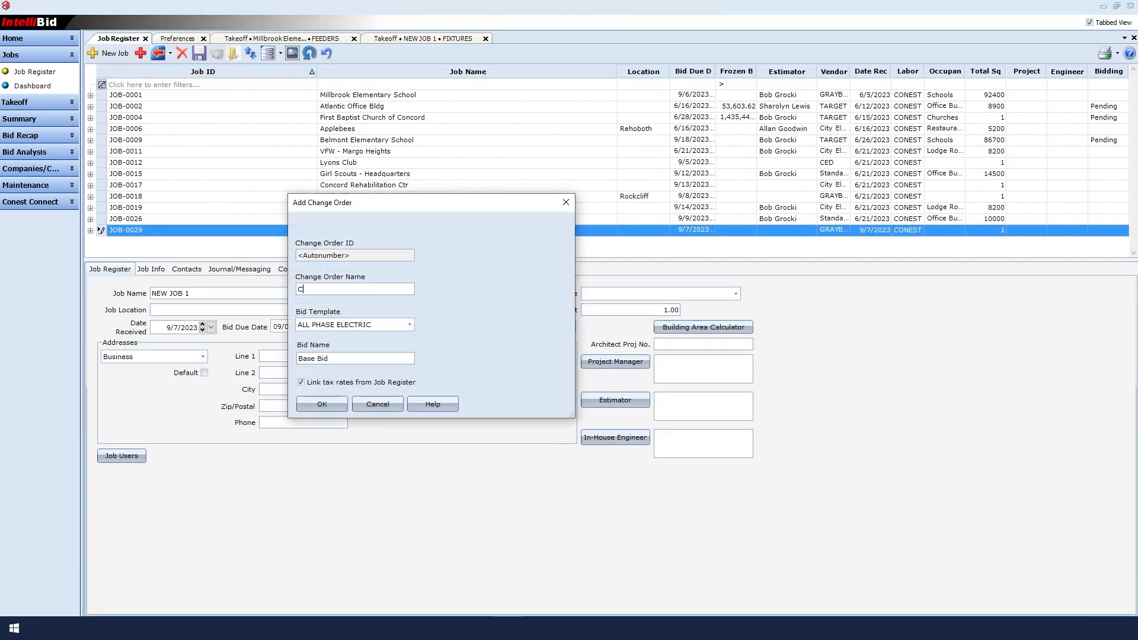
text(O #1)
click(314, 403)
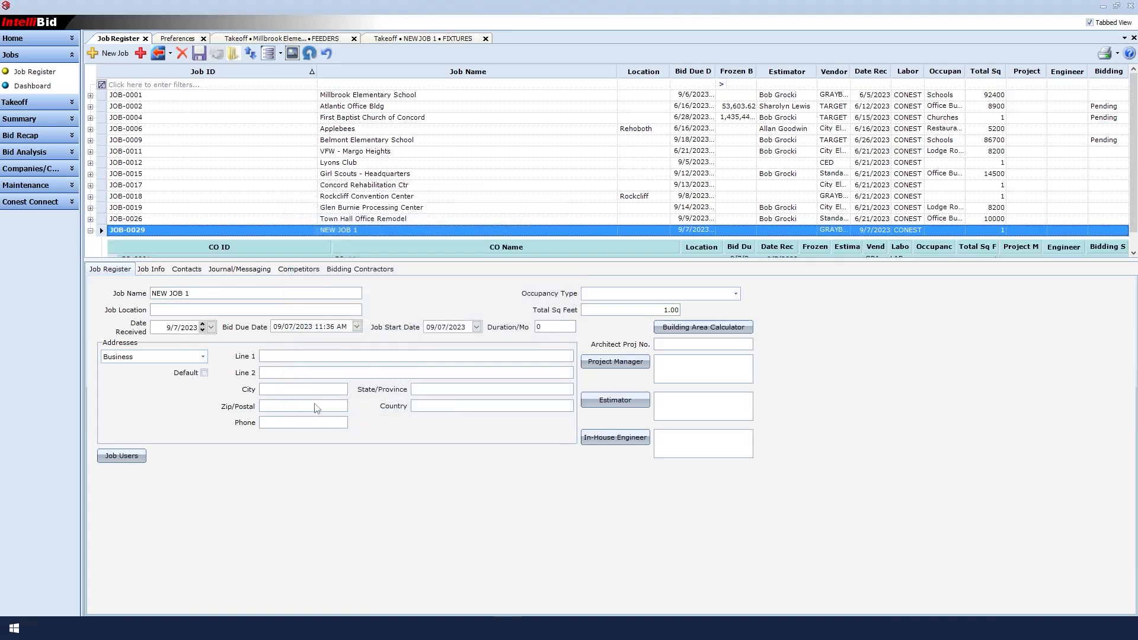
Step: Open the takeoff of change order CO #1 and examine its labor level and vendor choices
click(35, 103)
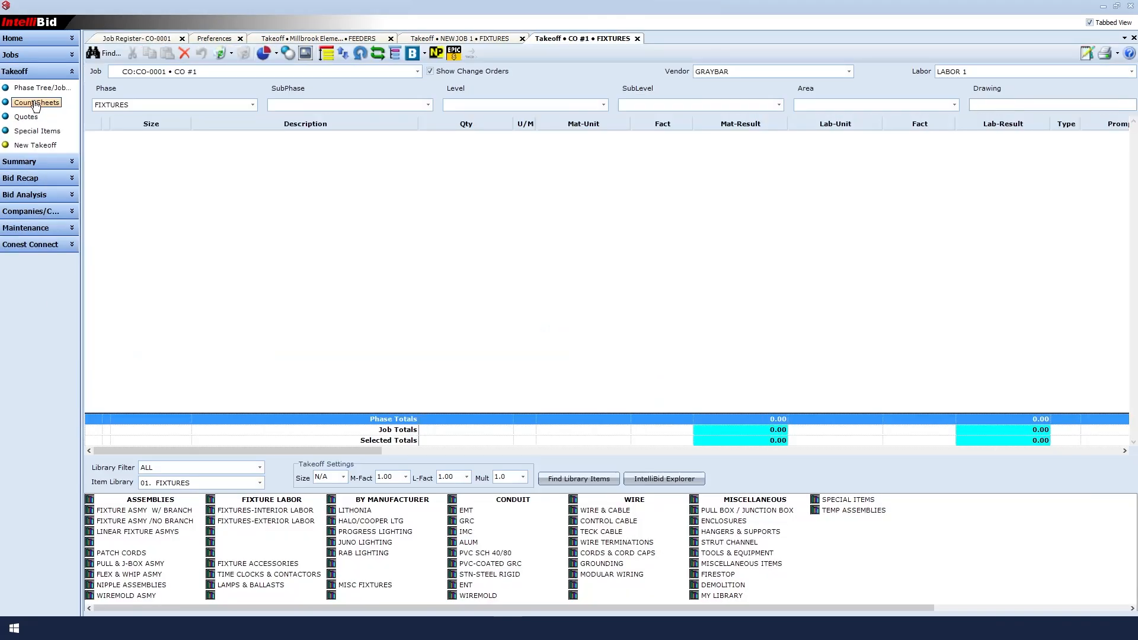
click(977, 72)
click(977, 73)
click(849, 72)
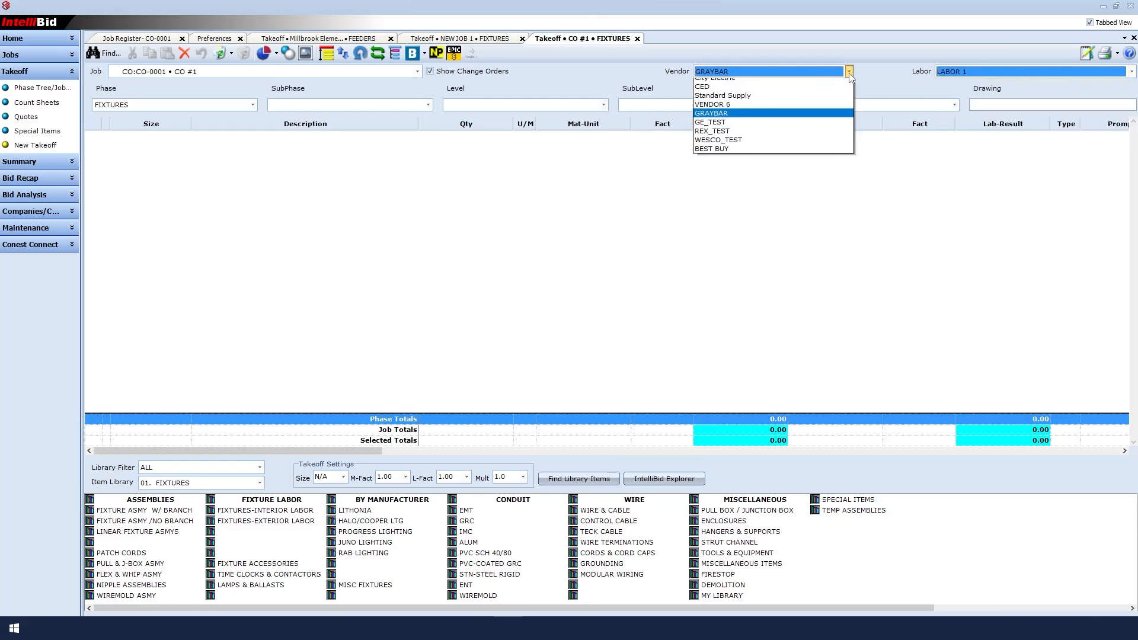
click(849, 73)
Step: Enter the customer class percentages in the admin preferences: -2 for A, a negative value for B, 2 for C and 3 for D
click(219, 39)
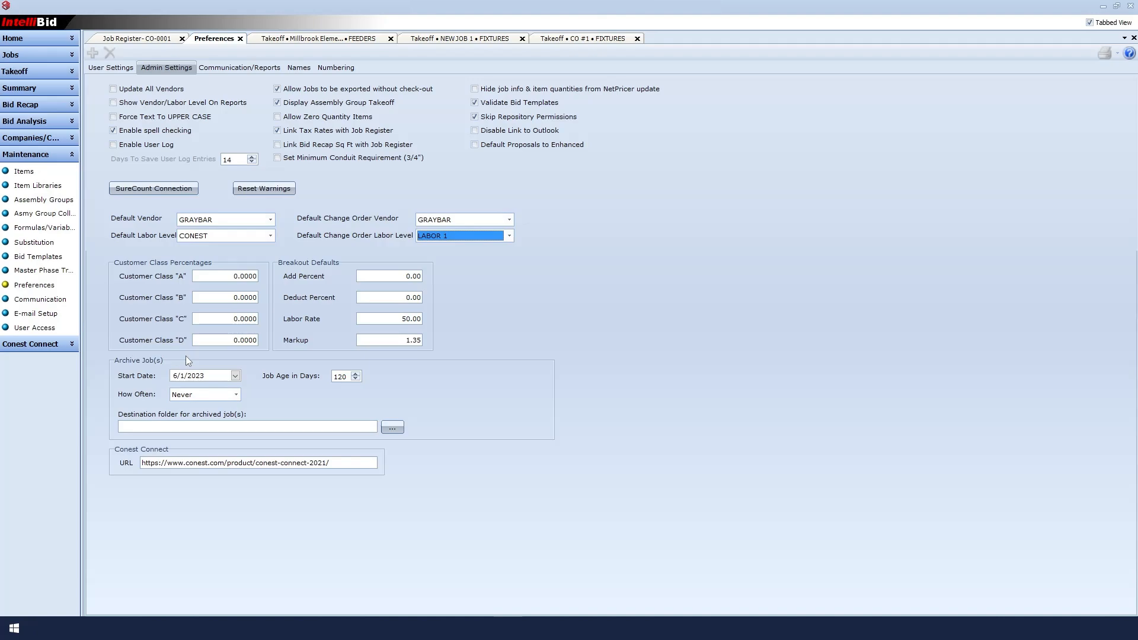
click(232, 276)
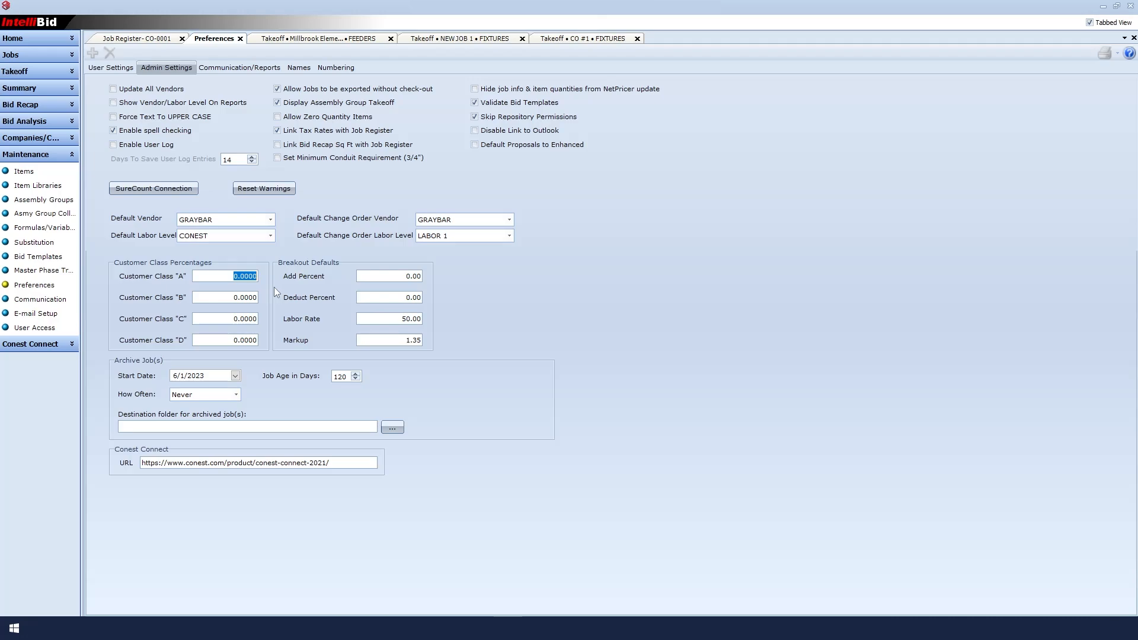
text(-2)
key(Tab)
text(-)
key(Tab)
text(2)
click(238, 341)
double_click(239, 341)
text(3)
Step: Set the breakout defaults to a labor rate of 62 and a markup of 1.20
click(409, 318)
text(62)
click(397, 340)
text(1.20)
Step: Rename the default phase levels 1, 2 and 3 to Systems, Process and Drawing in the naming preferences
click(301, 67)
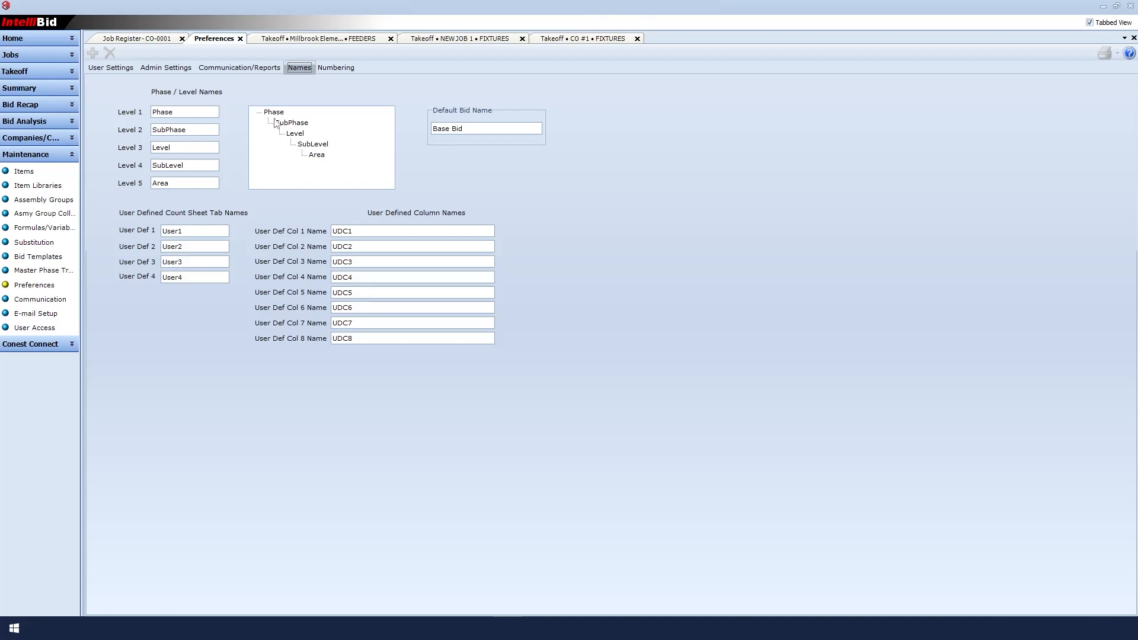
drag(197, 113, 141, 112)
text(systems)
click(195, 131)
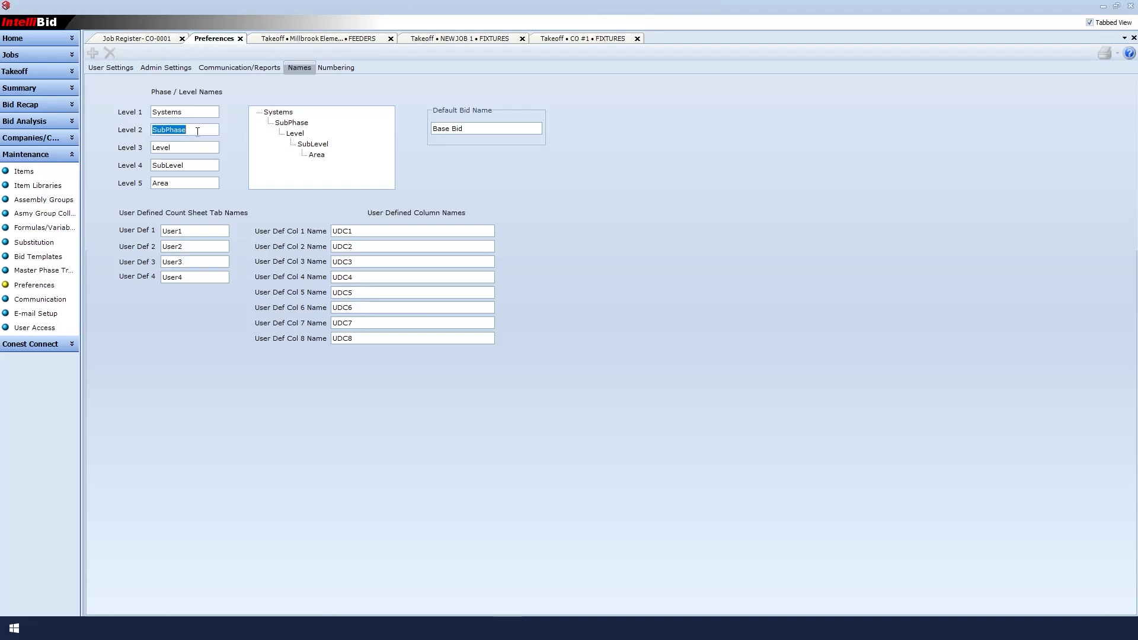
text(Process)
click(176, 146)
text(Drawing)
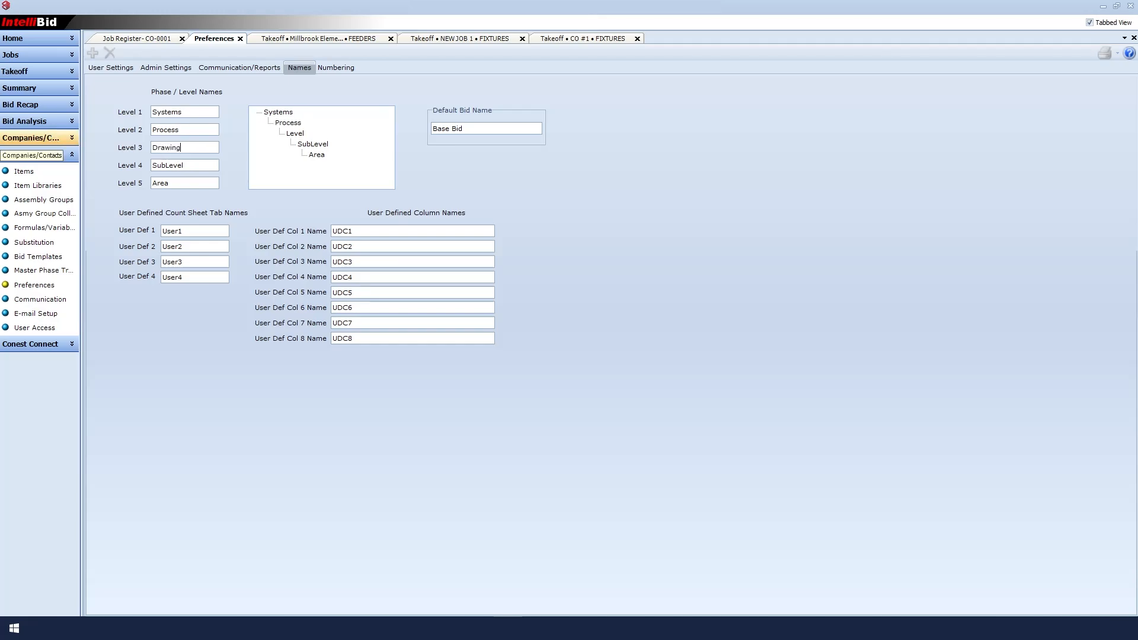
Step: Add a job named new job 2 to the Job Register with the ALL PHASE ELECTRIC bid template
click(21, 55)
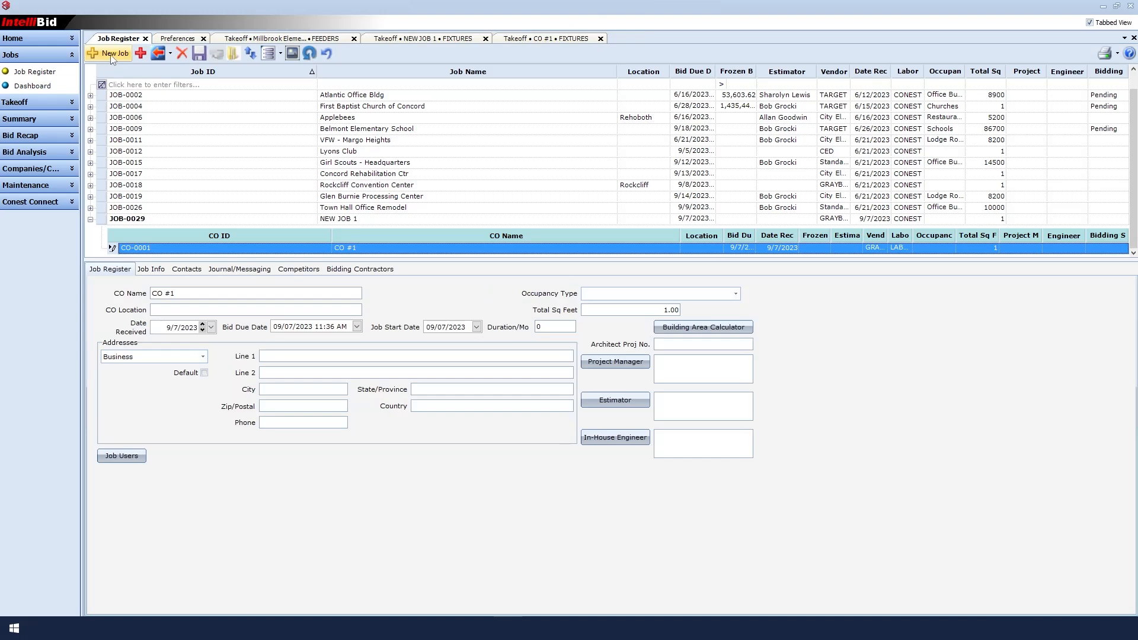
click(113, 54)
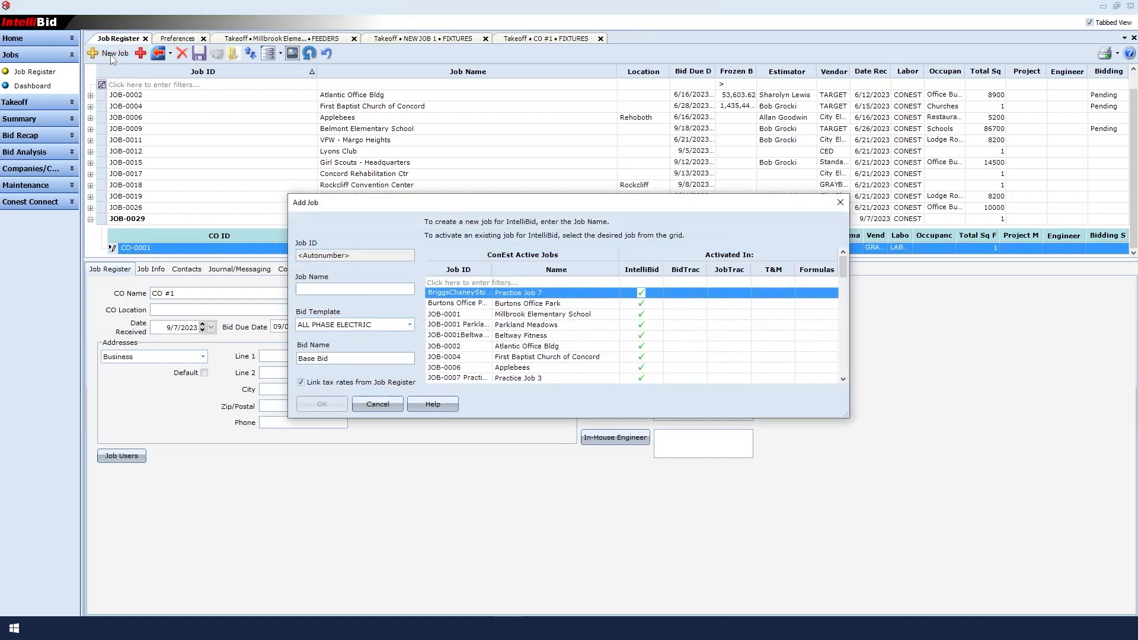
text(new job 2)
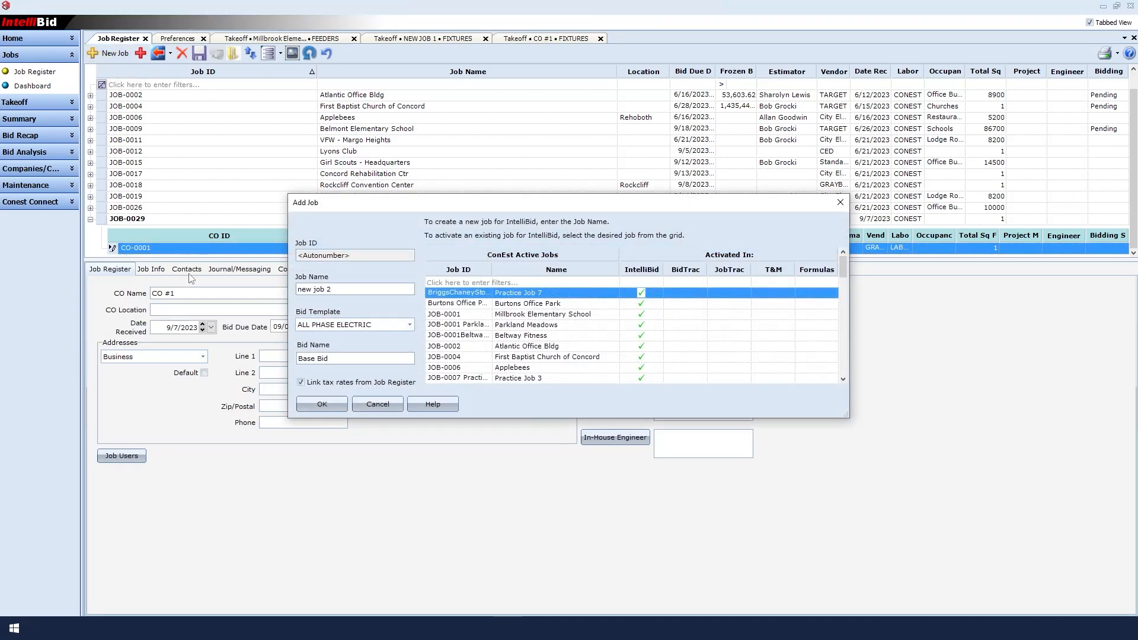
click(323, 405)
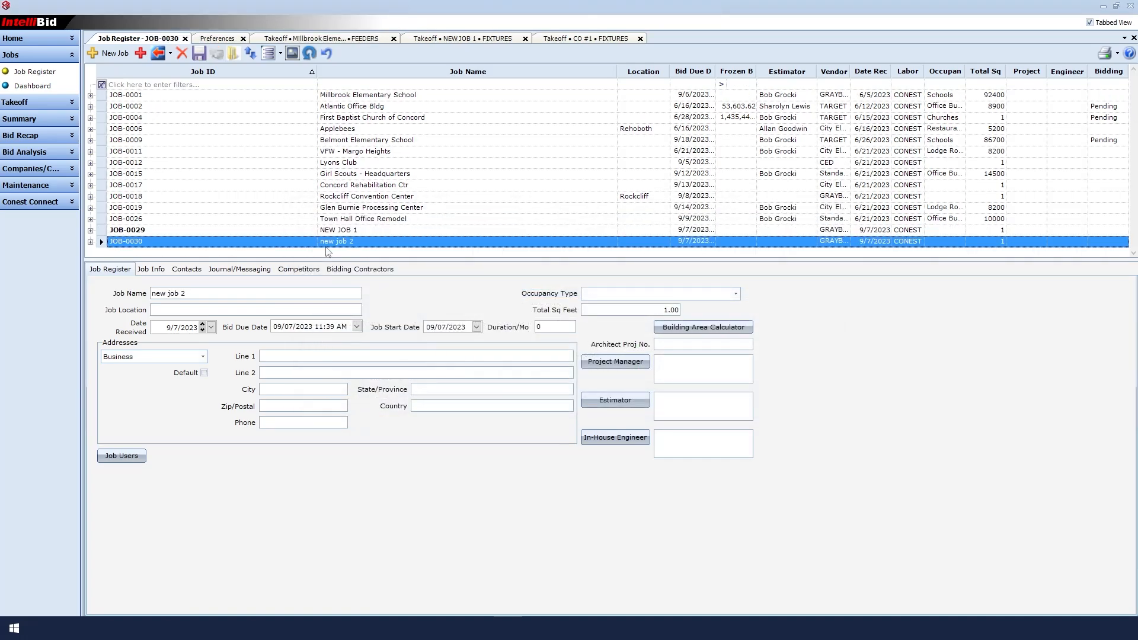
Step: Open the phase tree and the takeoff of new job 2 and examine their phase level names
click(69, 103)
click(59, 89)
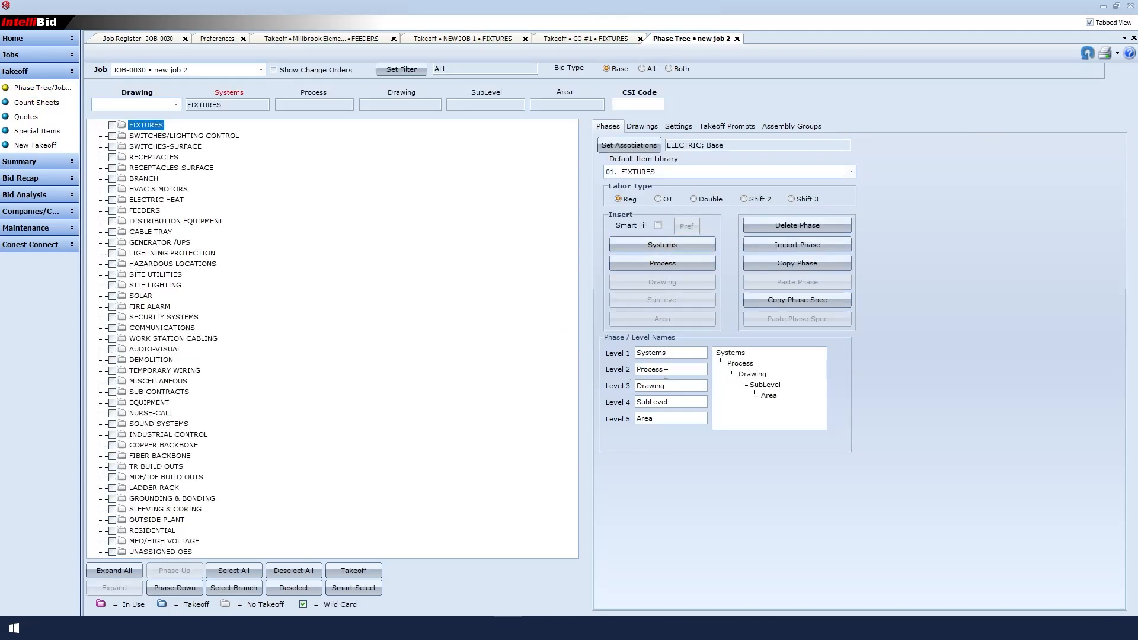
click(25, 74)
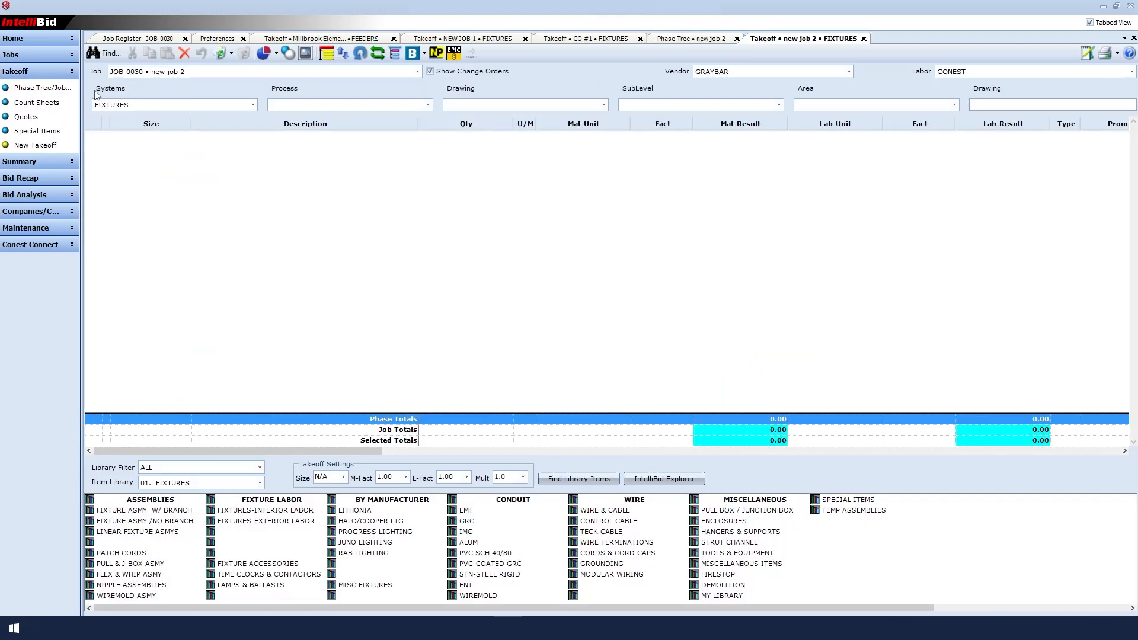
Step: Turn off automatic numbering for job IDs in the numbering preferences
click(227, 39)
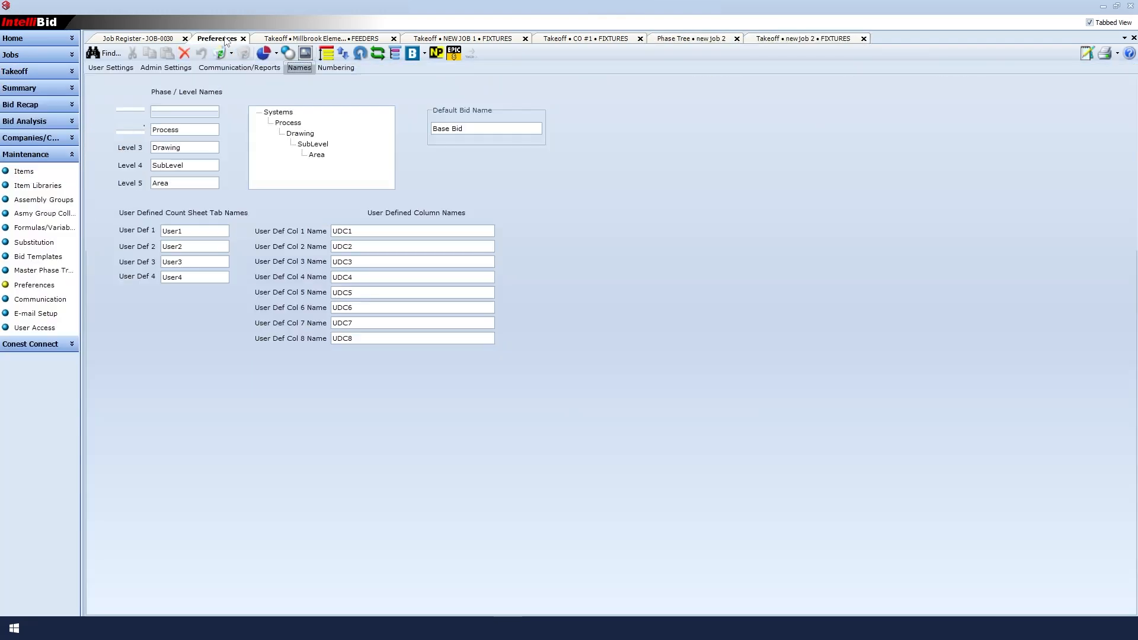
click(337, 69)
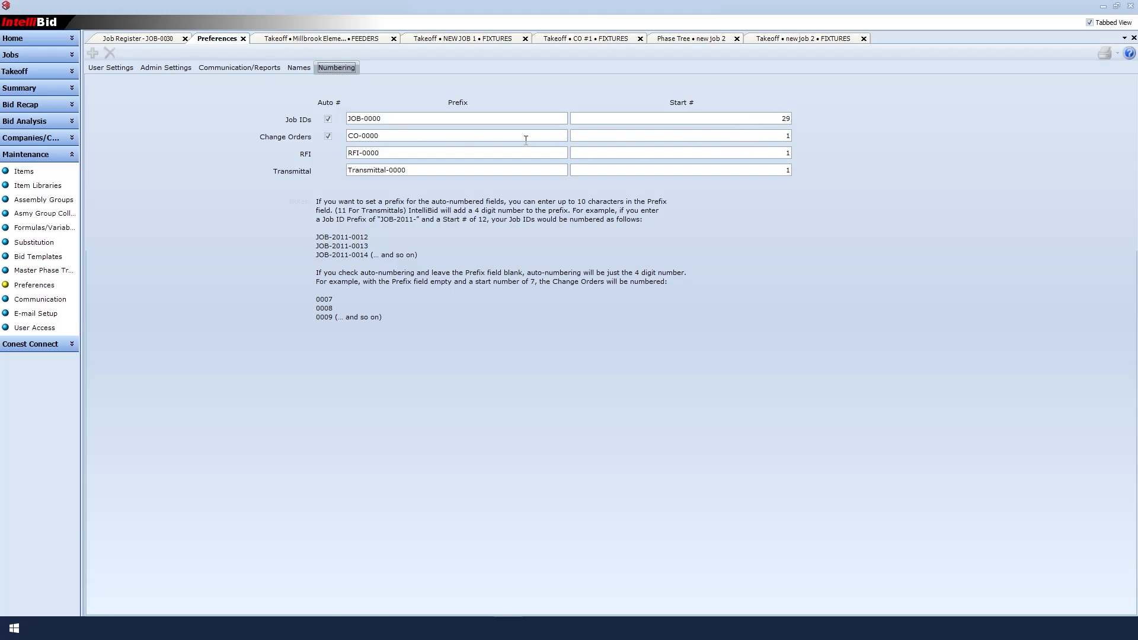
click(328, 120)
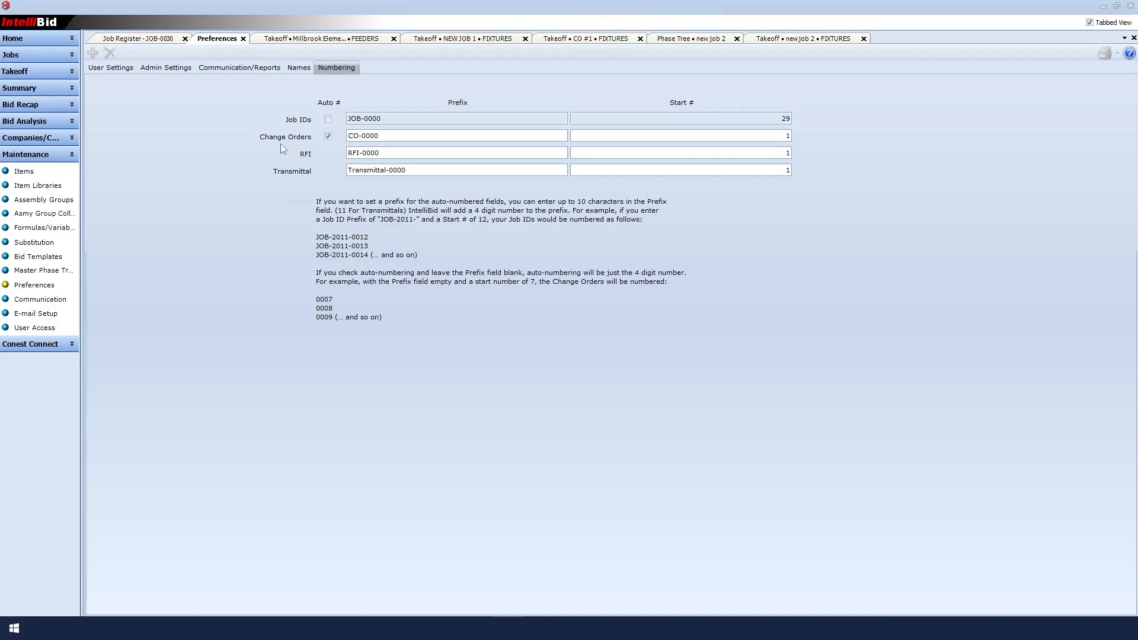
Step: Add a job with the ID 2023-SHL-01 and the name New Job 3 to the Job Register
click(25, 55)
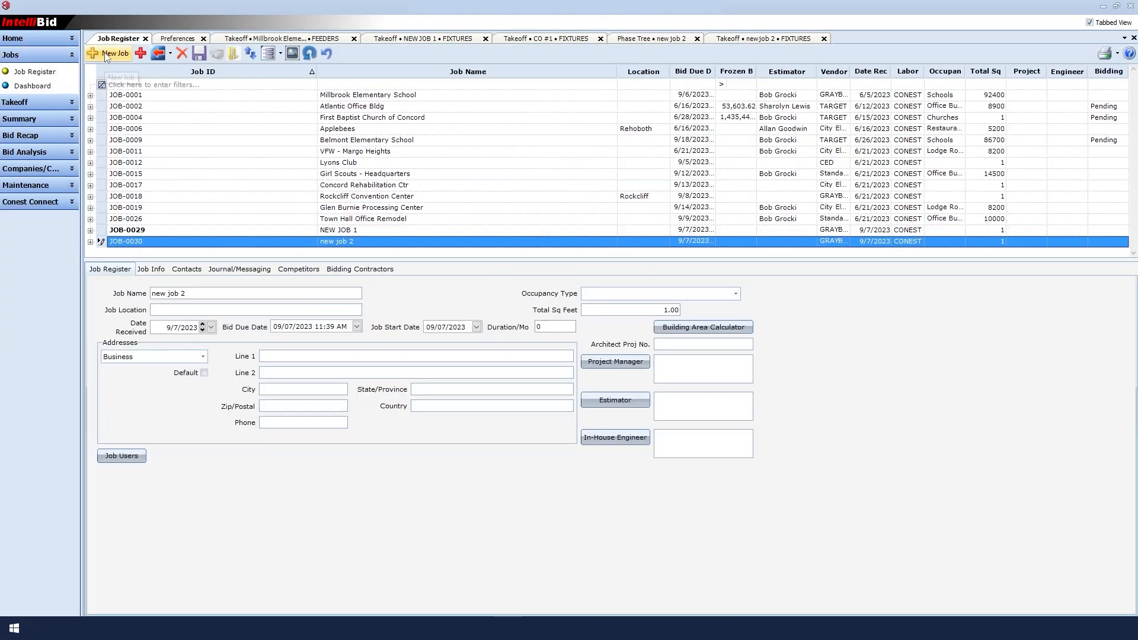
click(107, 55)
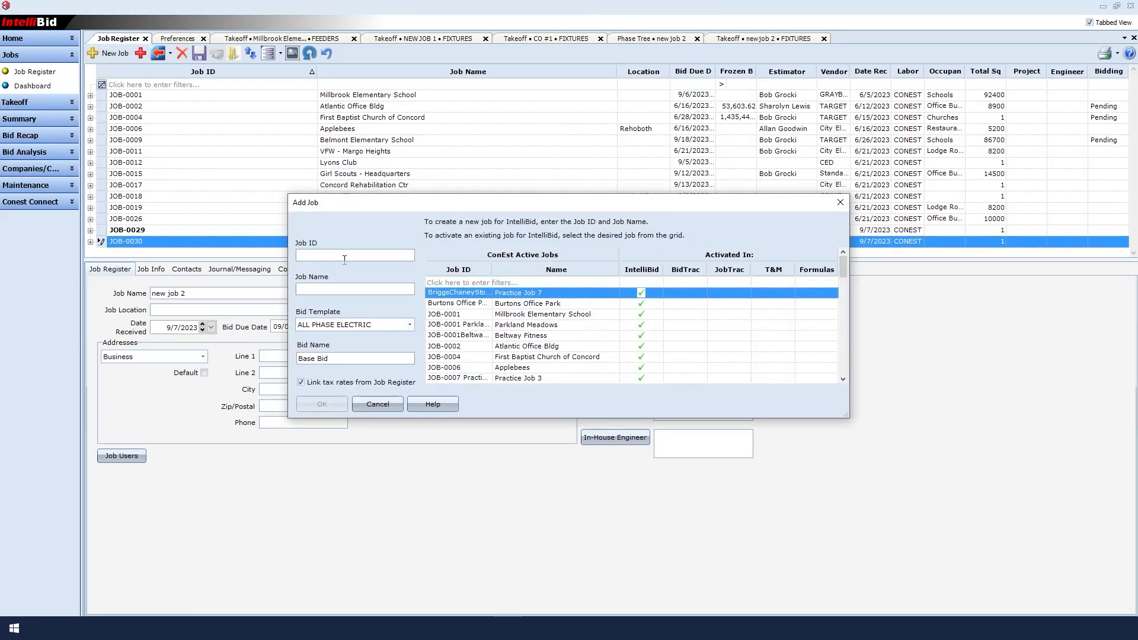
text(2023-SHL-01)
click(355, 289)
text(n)
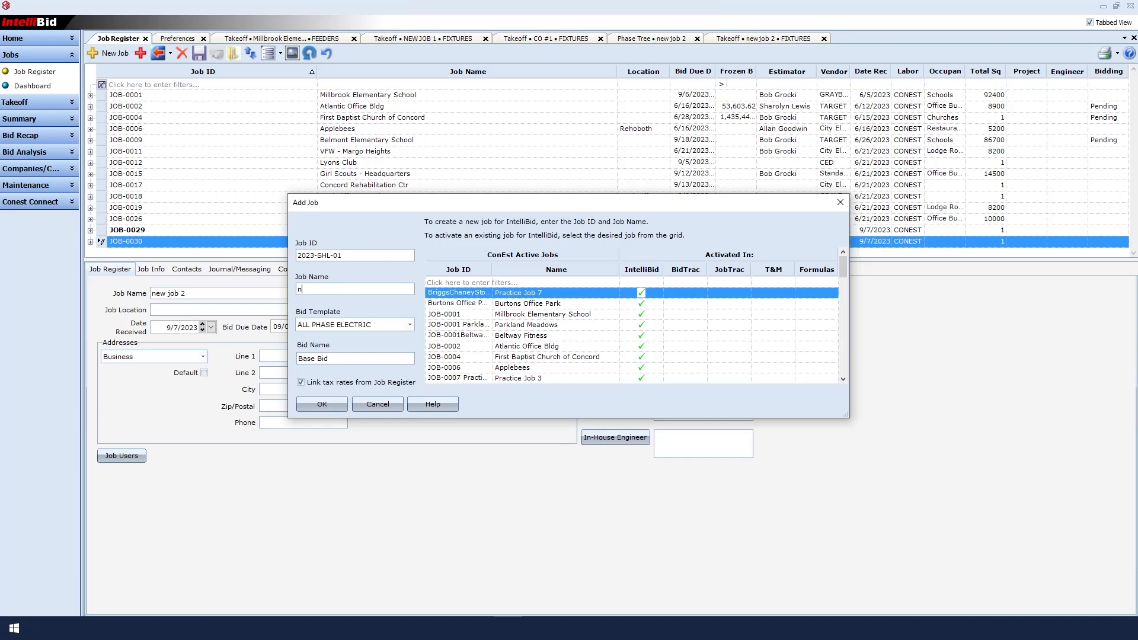
text(ew Job 3)
click(322, 404)
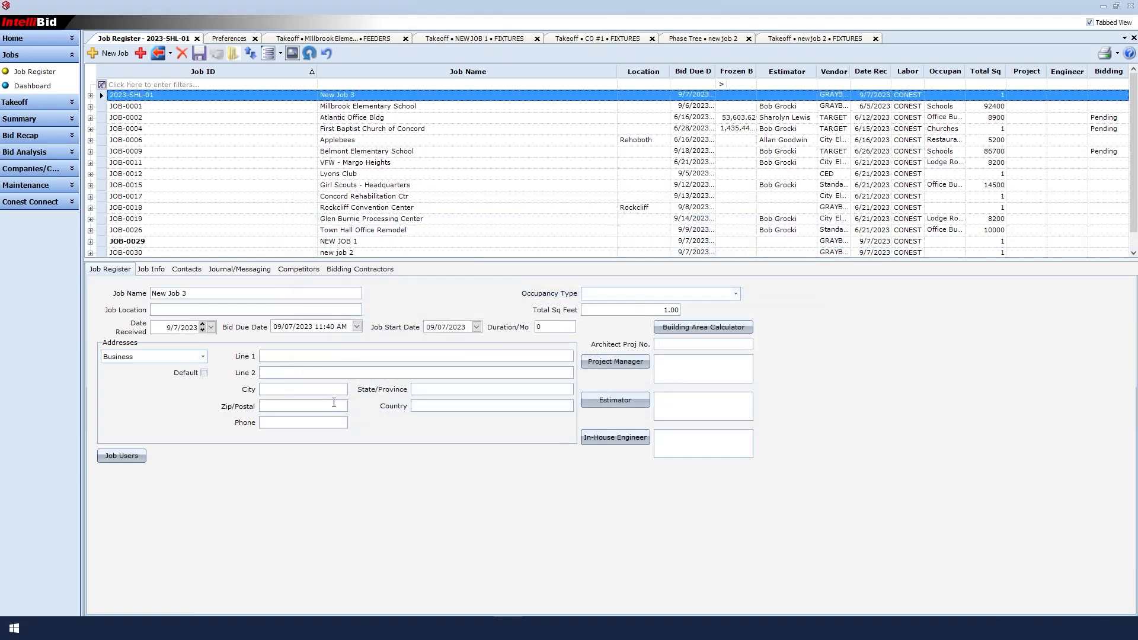